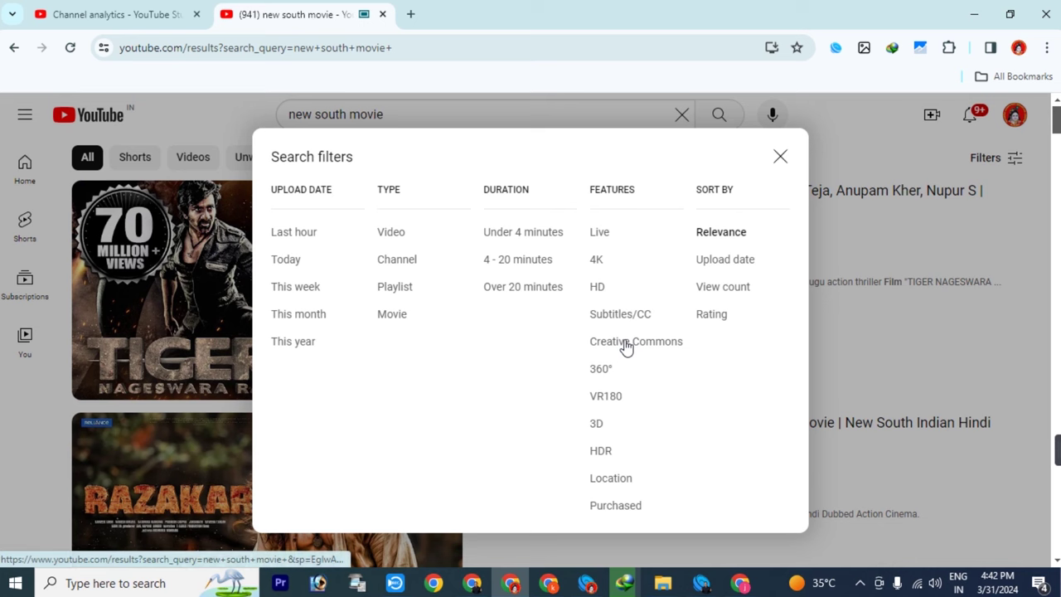
# - Filter the "new south movie" search results to Creative Commons videos and look through the list
pyautogui.click(644, 347)
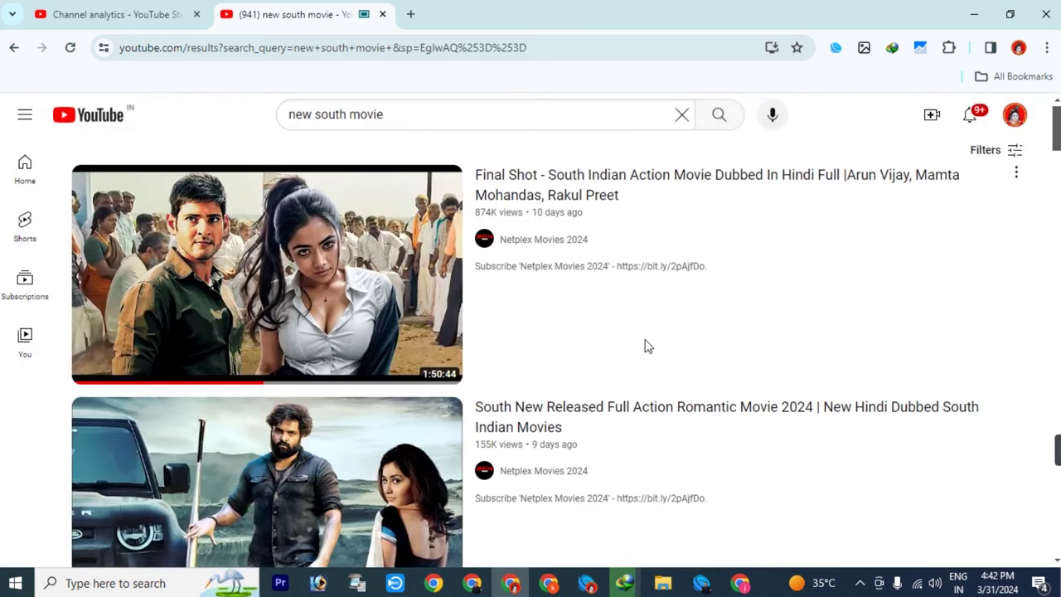
pyautogui.scroll(-10, 649, 346)
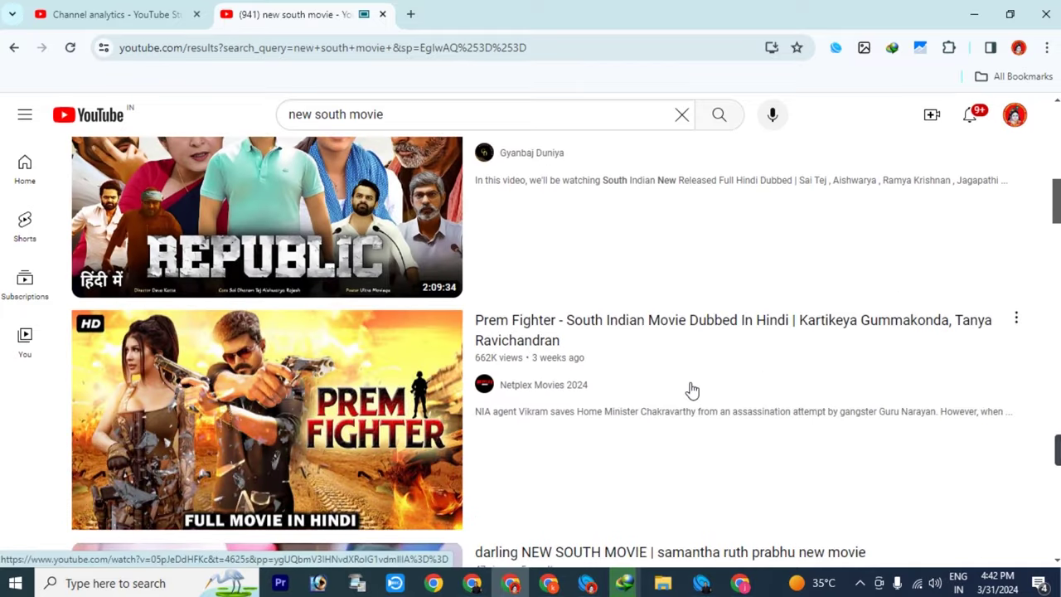
pyautogui.scroll(-6, 1014, 478)
pyautogui.scroll(-10, 1022, 498)
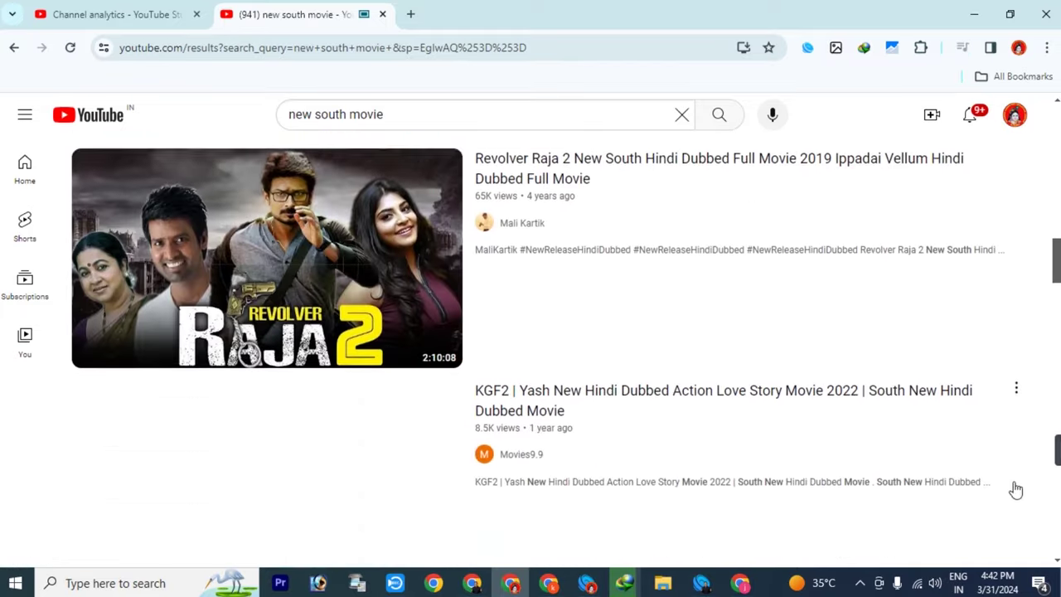
pyautogui.scroll(-3, 1017, 490)
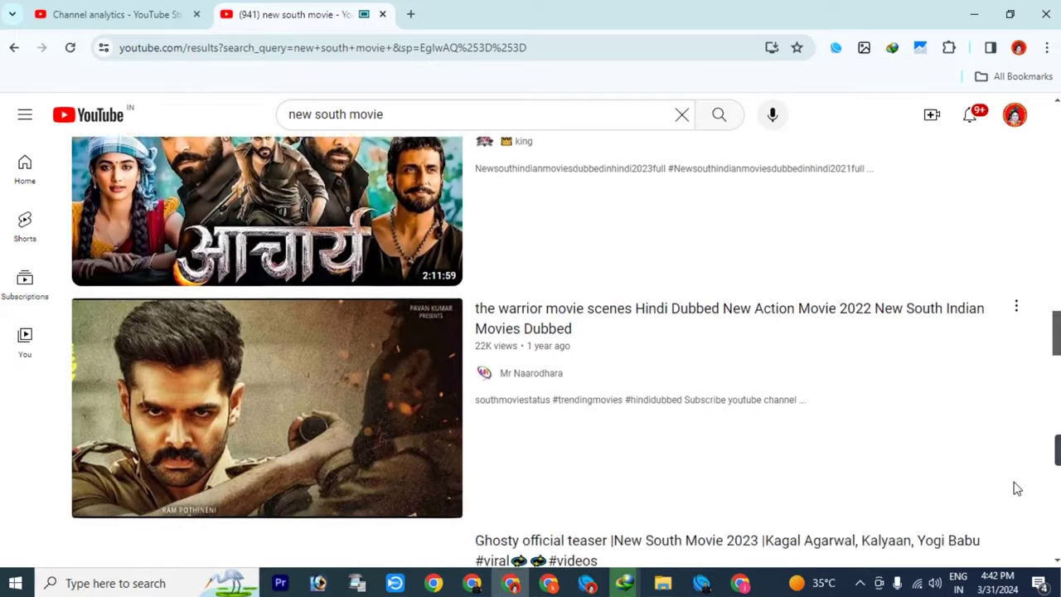
pyautogui.scroll(7, 1018, 489)
pyautogui.scroll(15, 1016, 489)
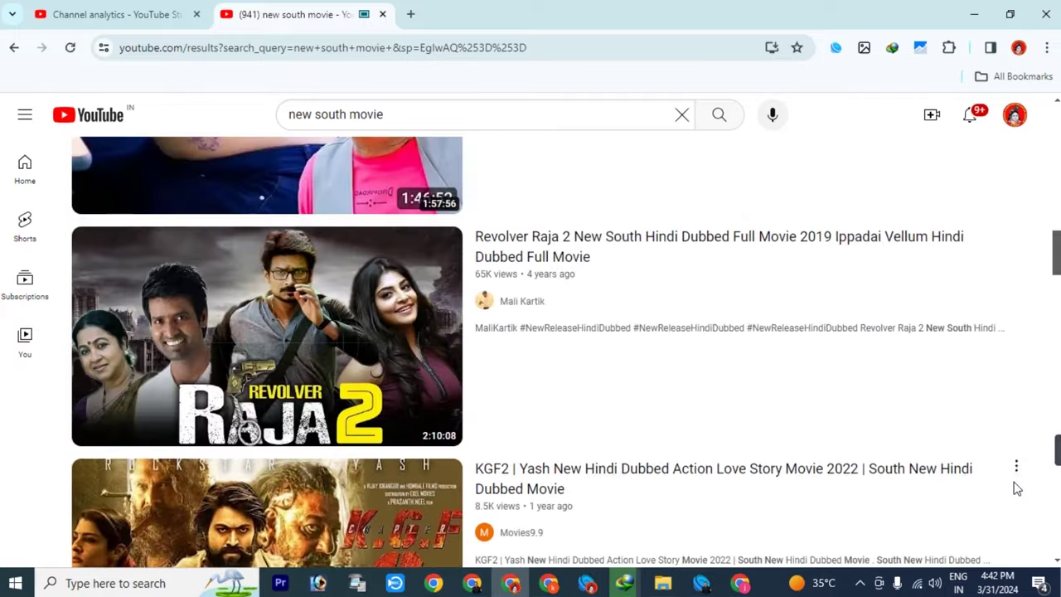
pyautogui.scroll(8, 1015, 490)
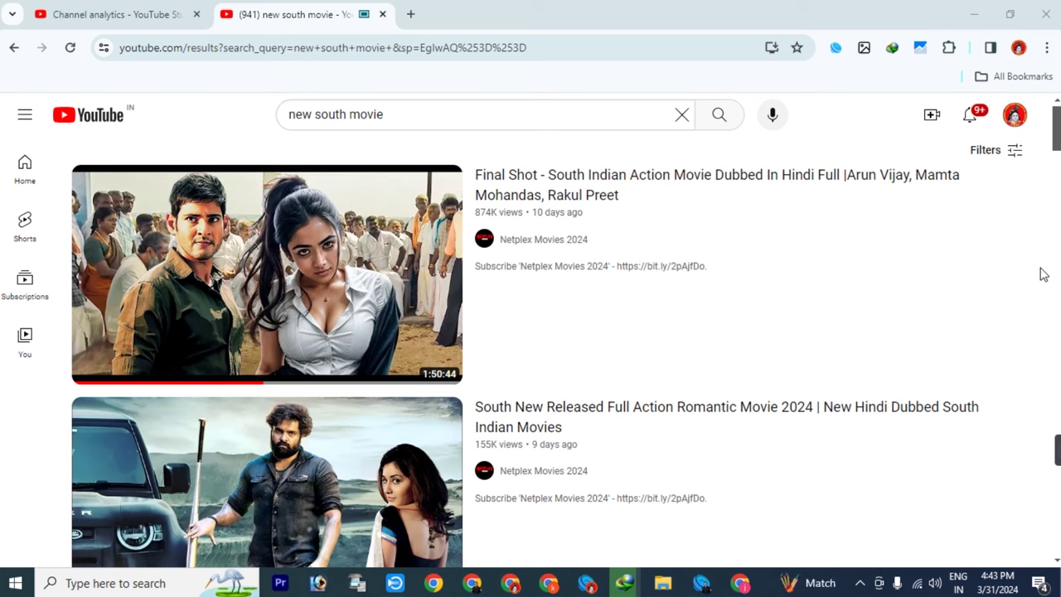
# - Sort the Creative Commons results by upload date and browse the newest movie uploads
pyautogui.click(1013, 154)
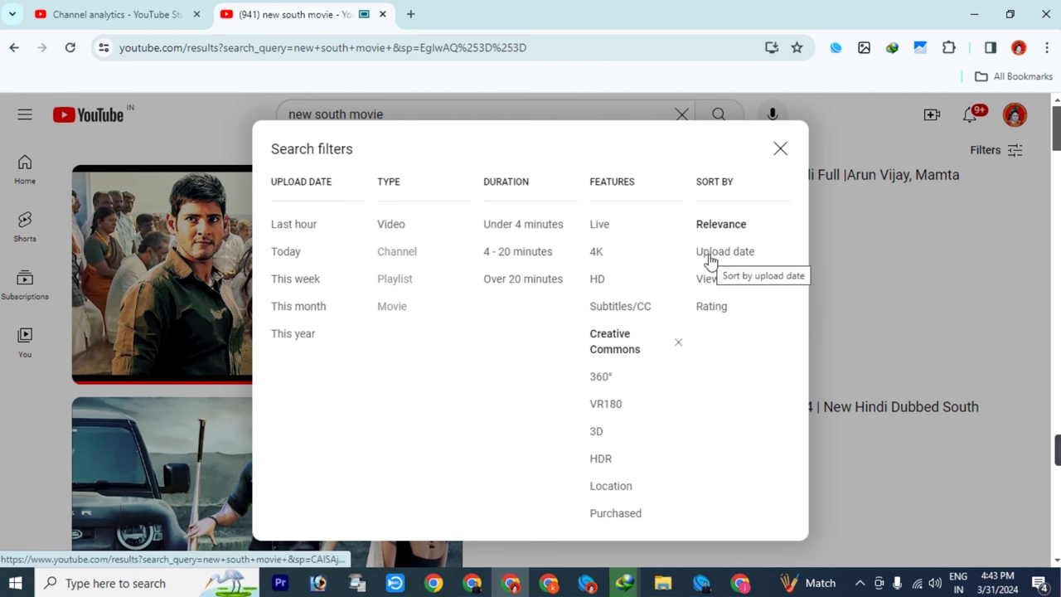
pyautogui.click(737, 259)
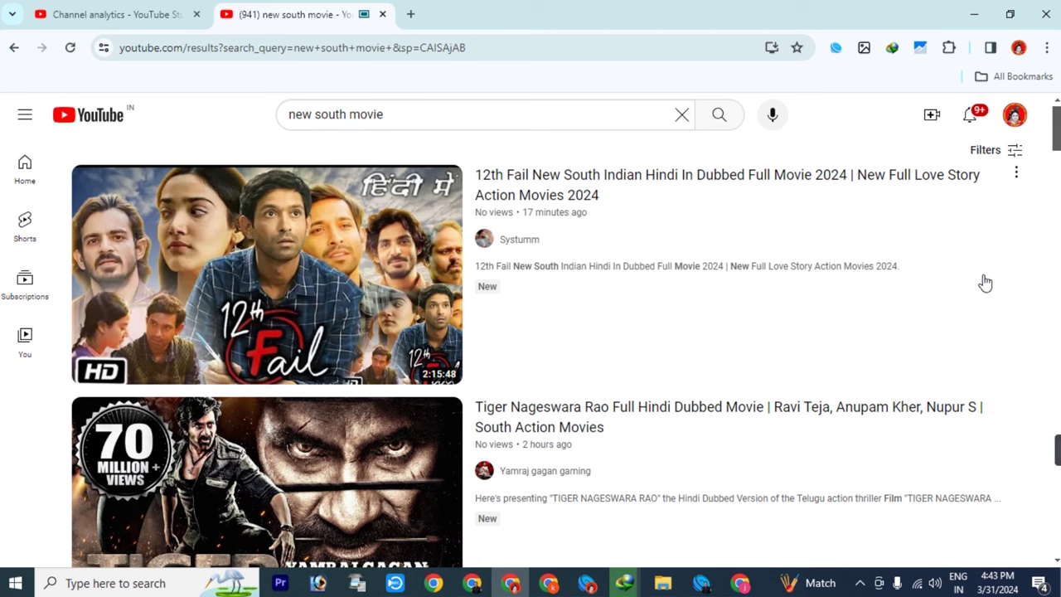
pyautogui.scroll(-5, 987, 284)
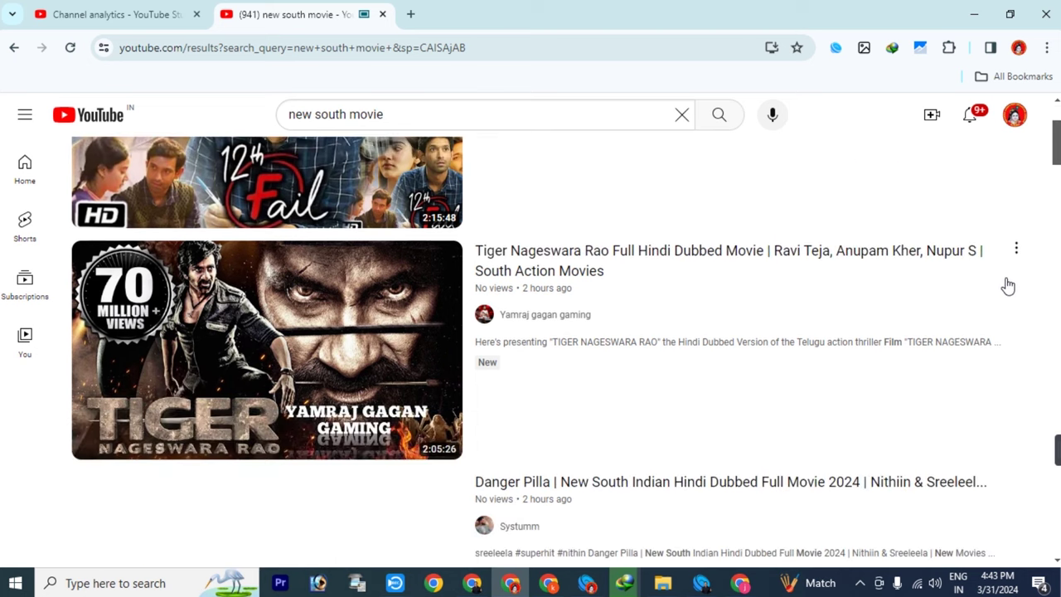
pyautogui.scroll(-6, 1008, 288)
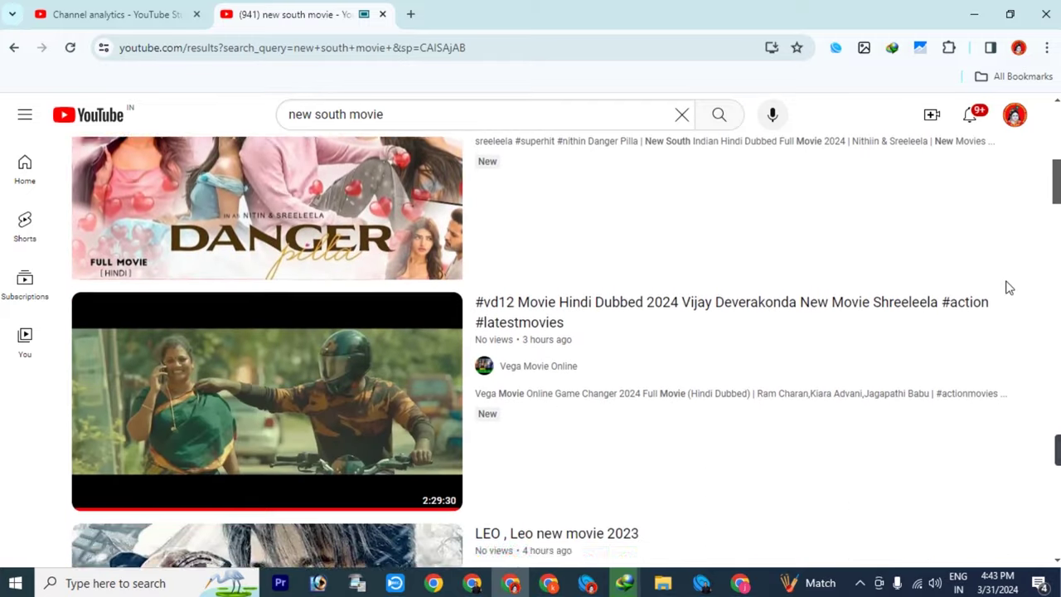
pyautogui.scroll(-8, 1009, 288)
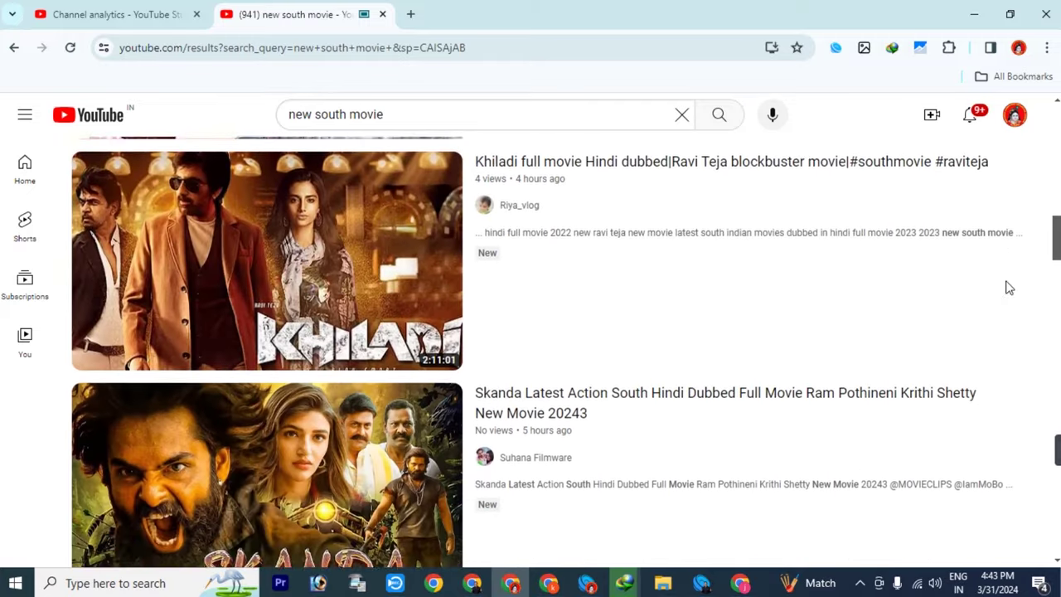
pyautogui.scroll(-8, 1008, 288)
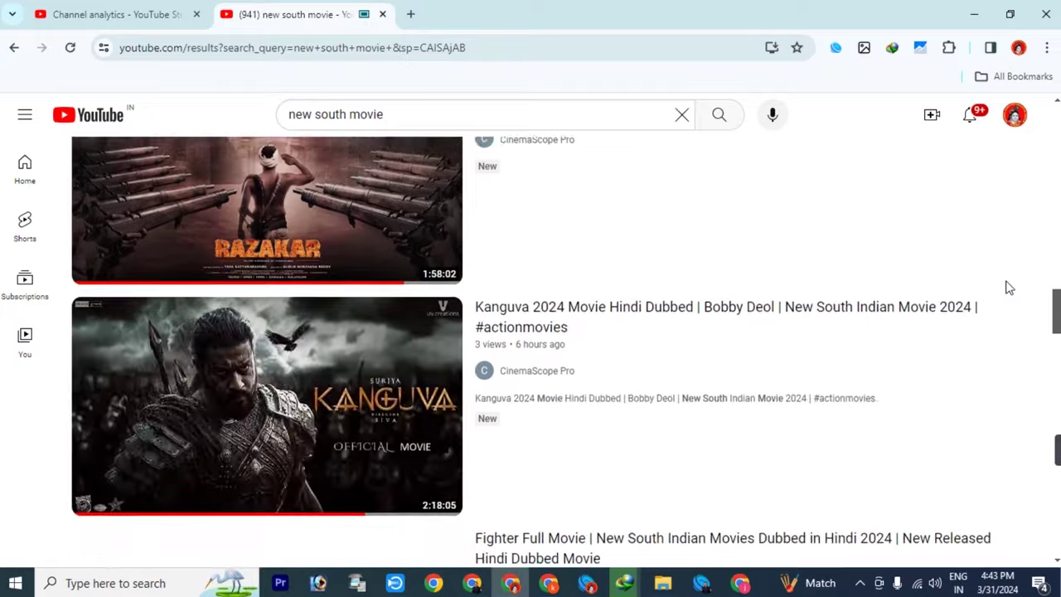
pyautogui.scroll(10, 1008, 288)
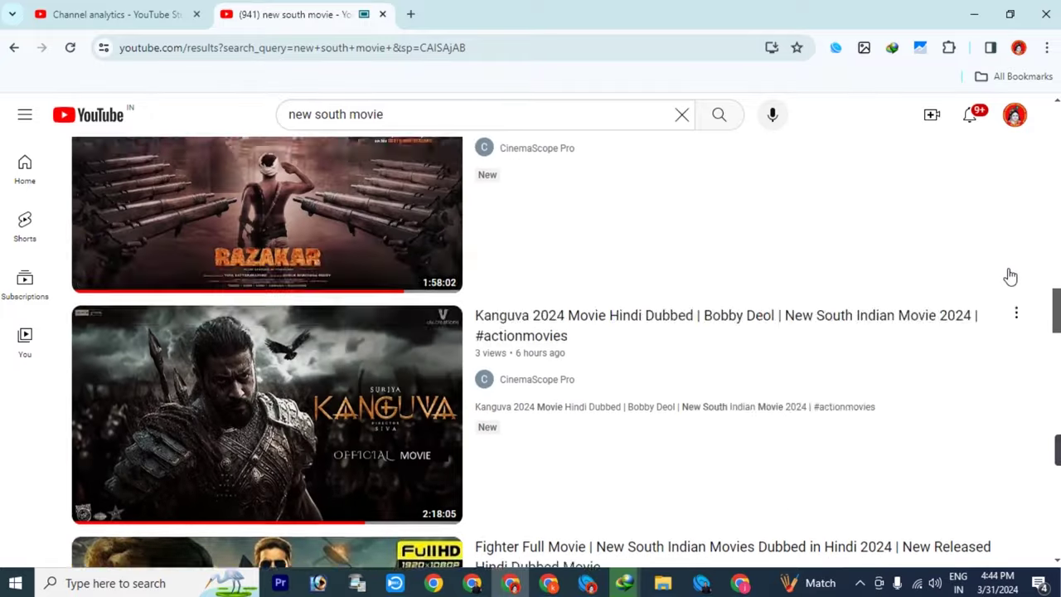
pyautogui.scroll(10, 1010, 276)
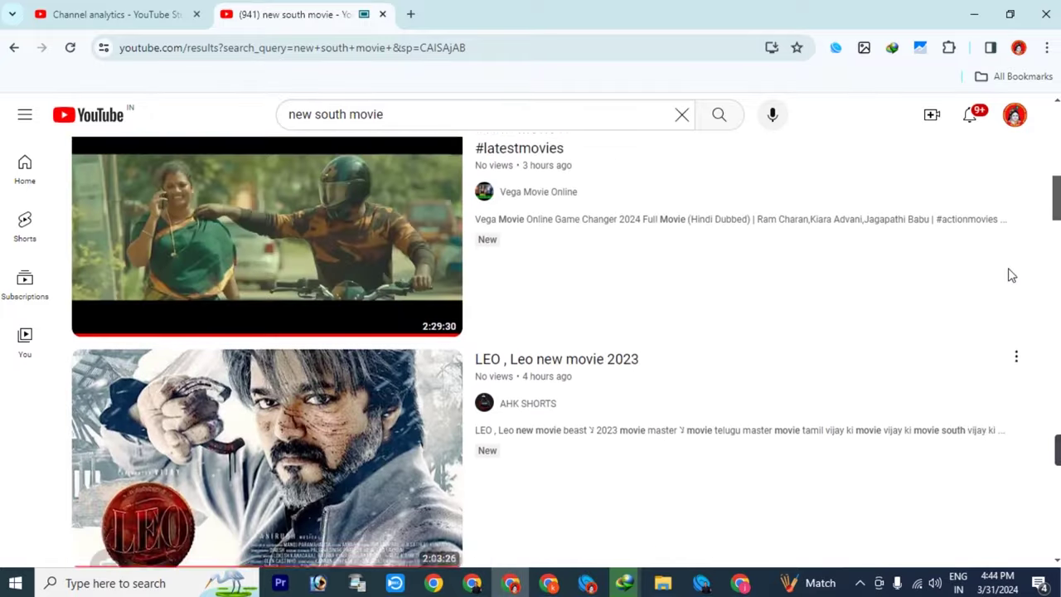
pyautogui.scroll(2, 1010, 276)
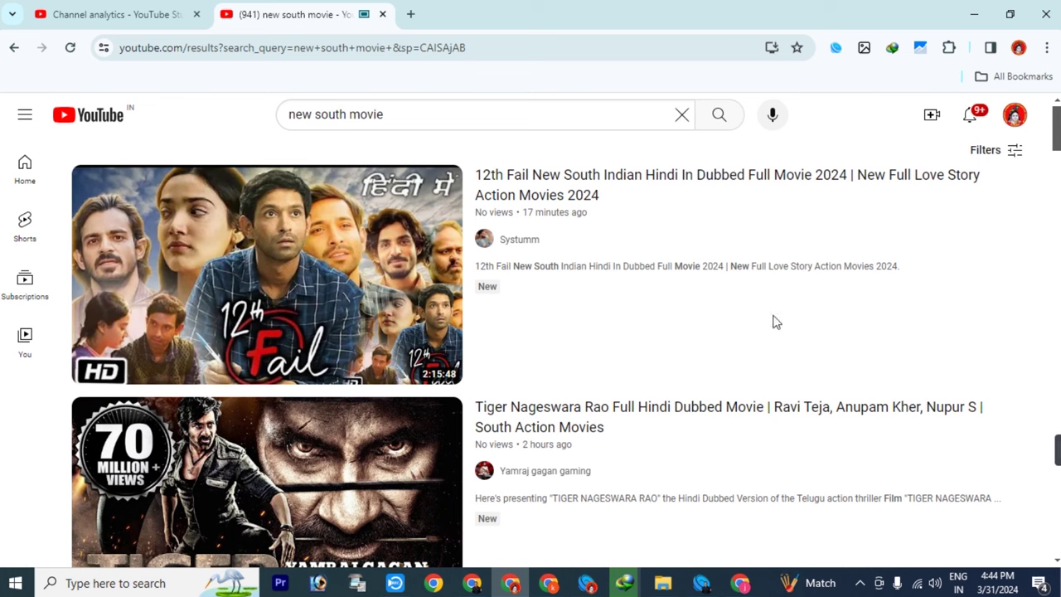
# - Switch to Internet Download Manager to review the list of downloaded movie files, and minimize it again
pyautogui.click(702, 580)
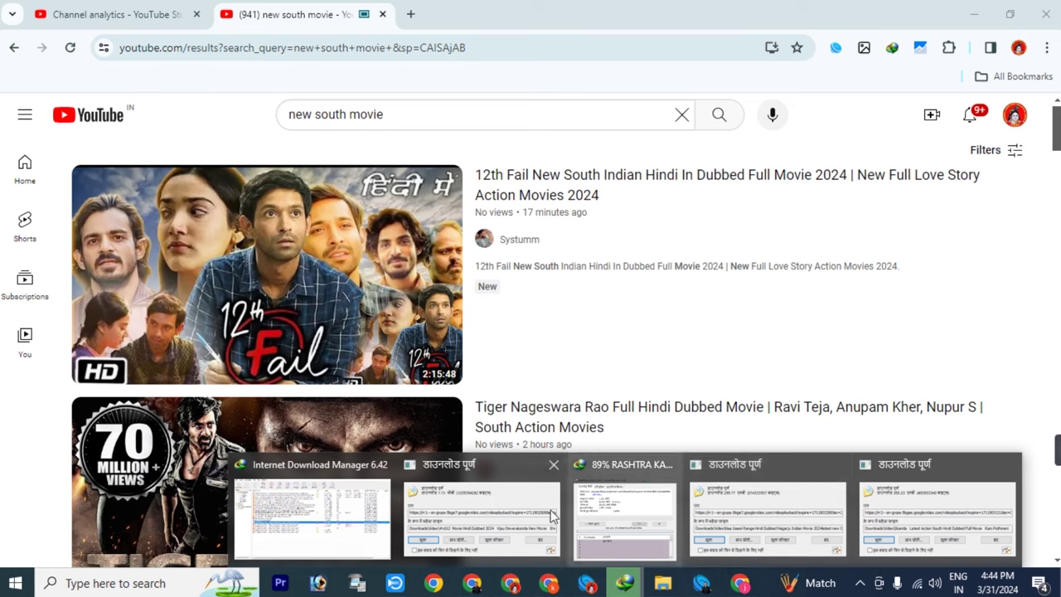
pyautogui.click(373, 517)
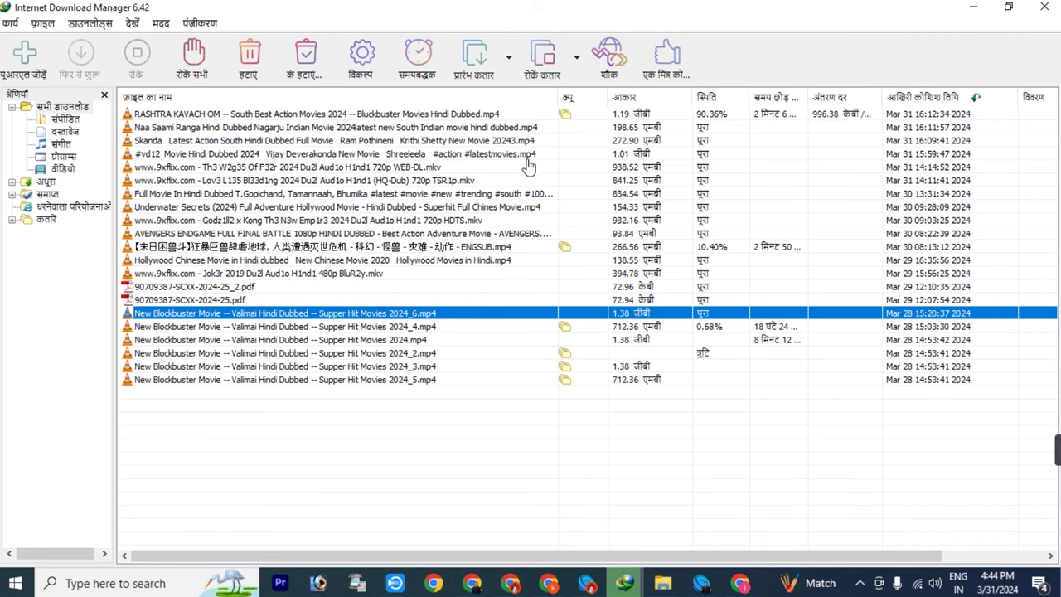
pyautogui.click(974, 7)
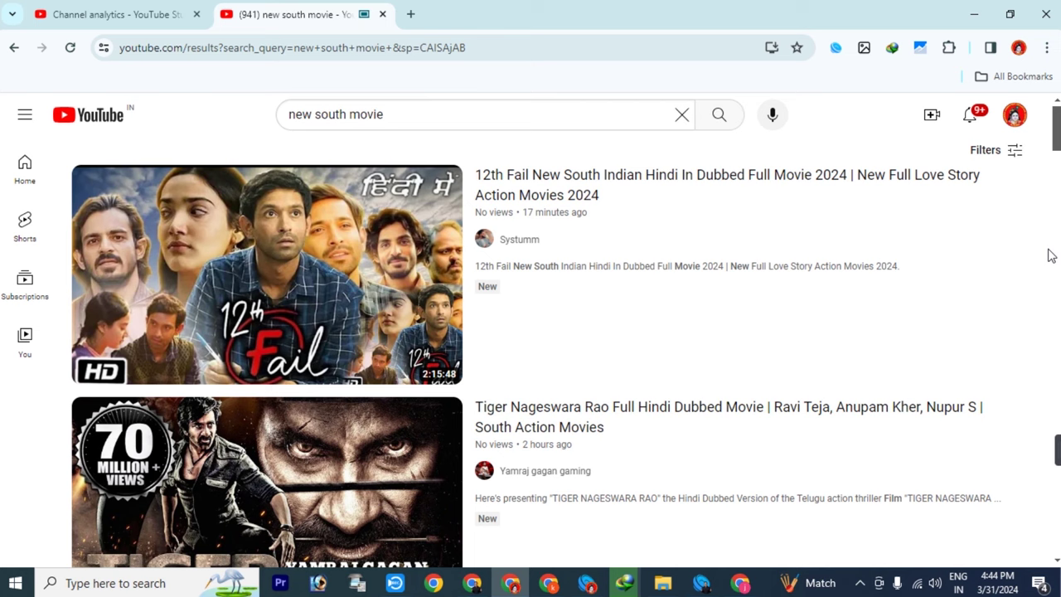
# - Switch to the YouTube Studio window of the Tiktok Funny Video channel and examine the visibility and restrictions of its videos
pyautogui.click(740, 583)
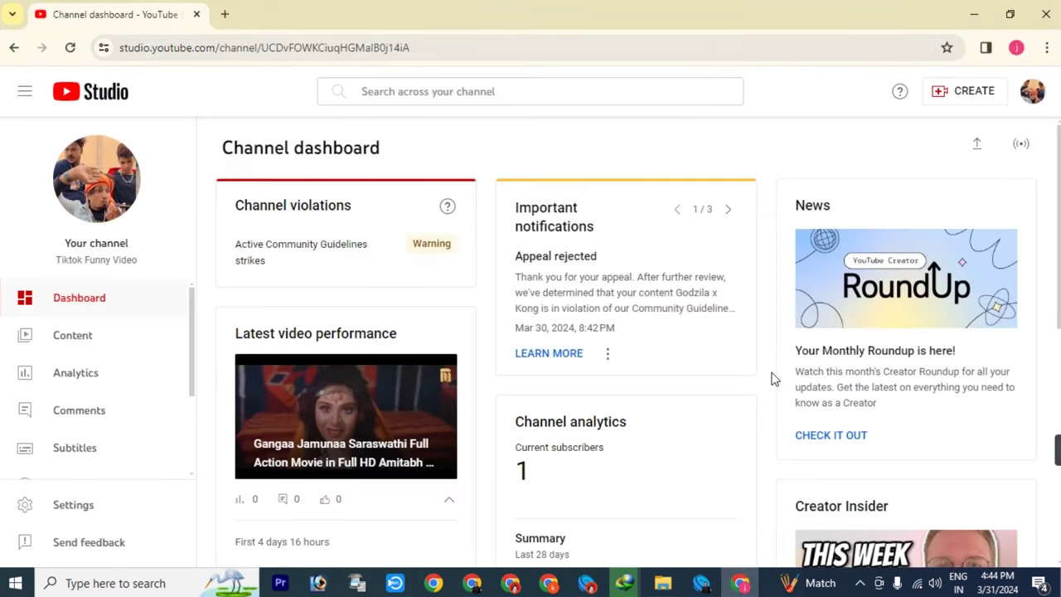
pyautogui.scroll(-3, 771, 379)
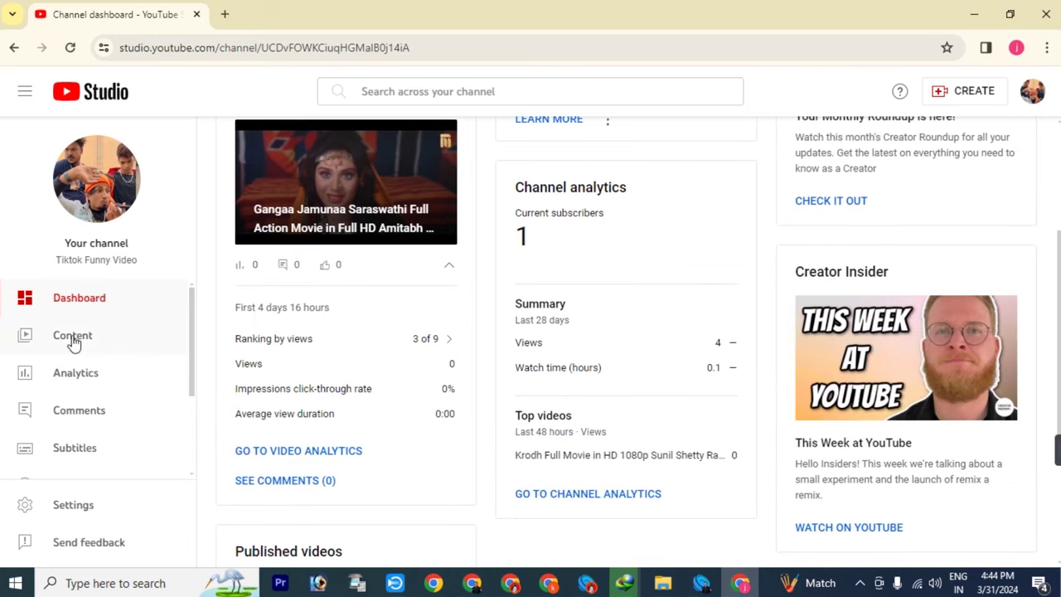
pyautogui.click(72, 335)
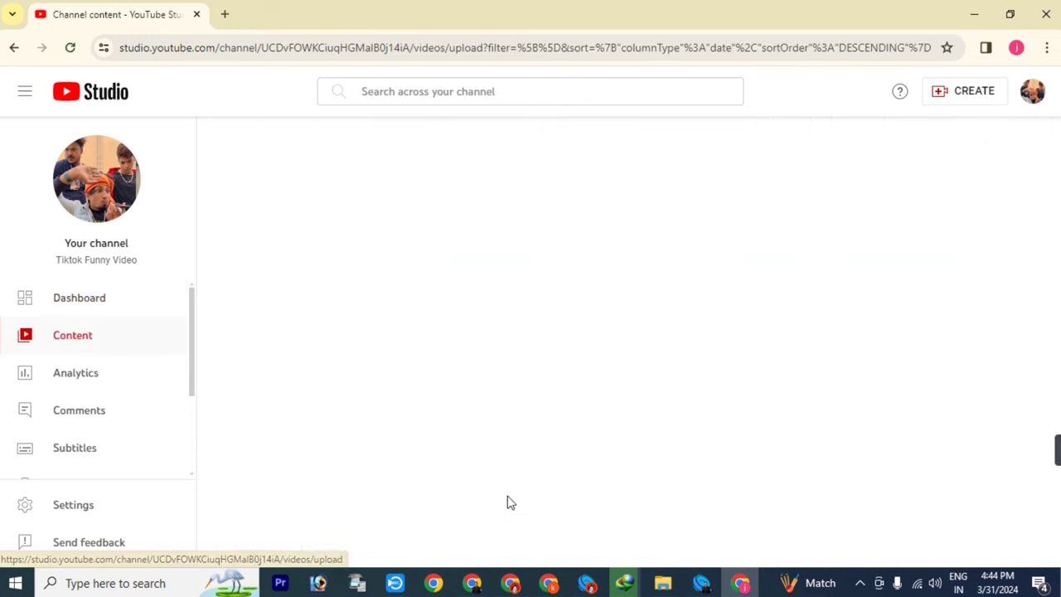
pyautogui.scroll(-3, 694, 313)
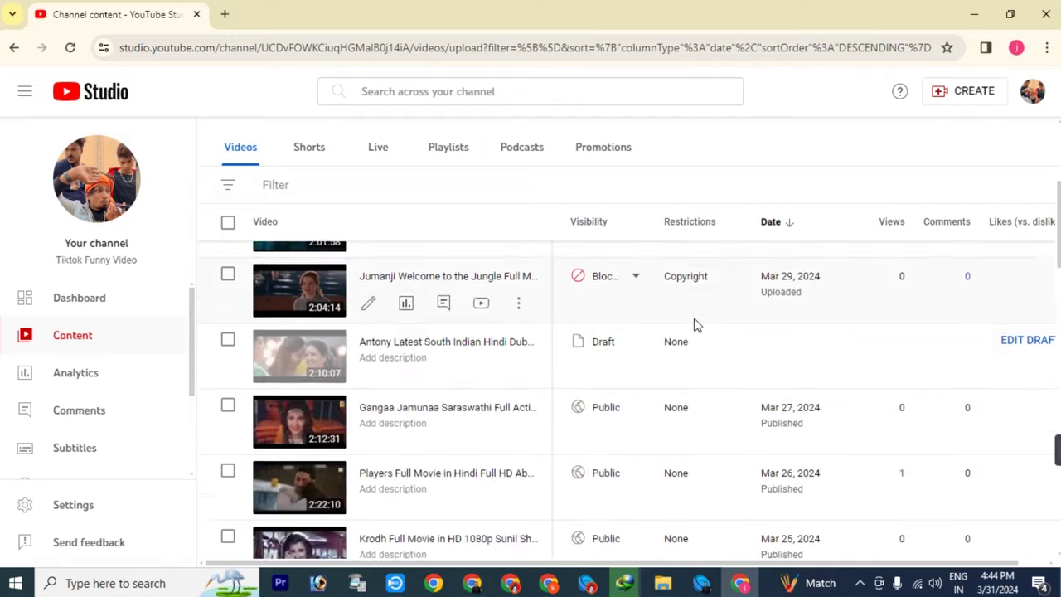
pyautogui.scroll(1, 710, 419)
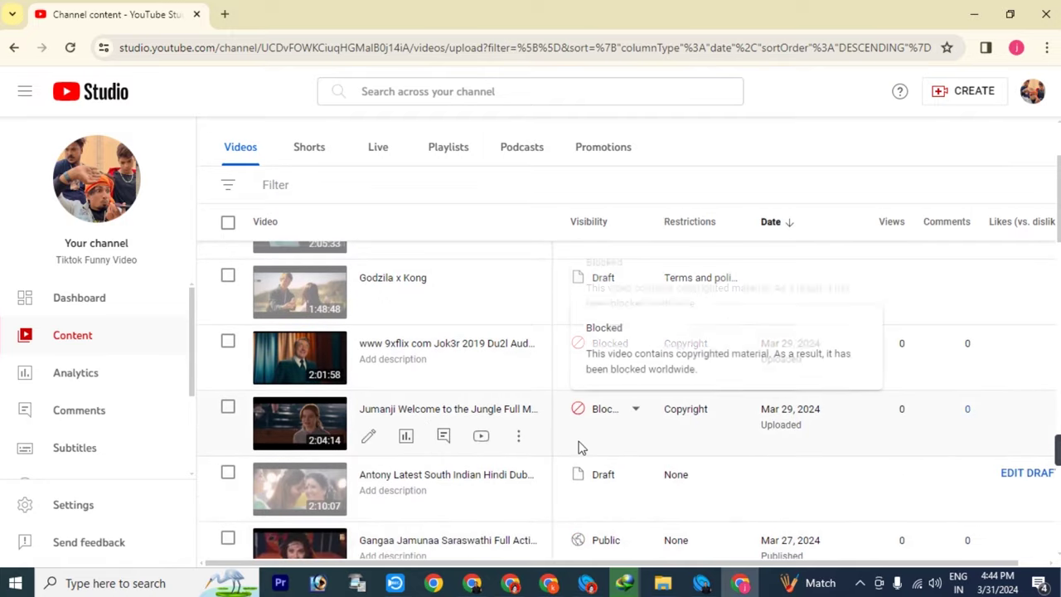
pyautogui.scroll(-3, 722, 472)
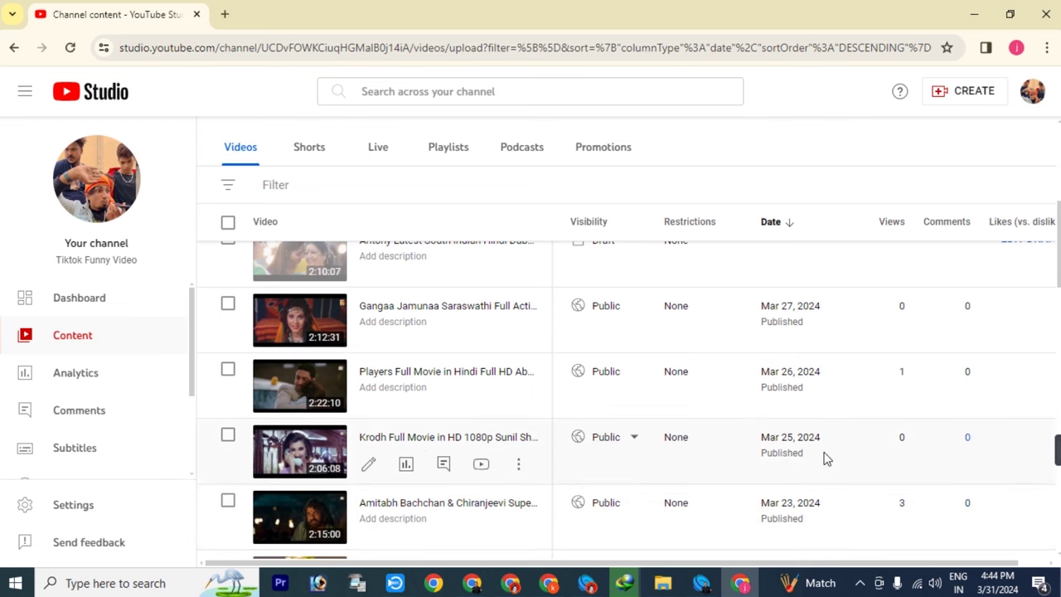
pyautogui.scroll(5, 825, 458)
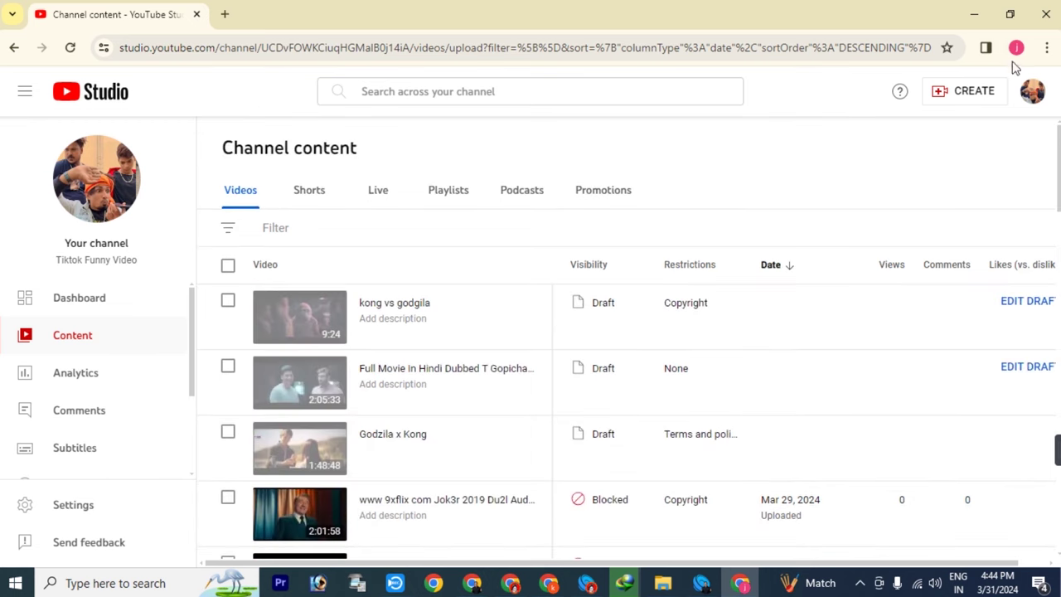
# - Start a new video upload and browse to the Video folder inside Downloads in an enlarged file dialog
pyautogui.click(968, 96)
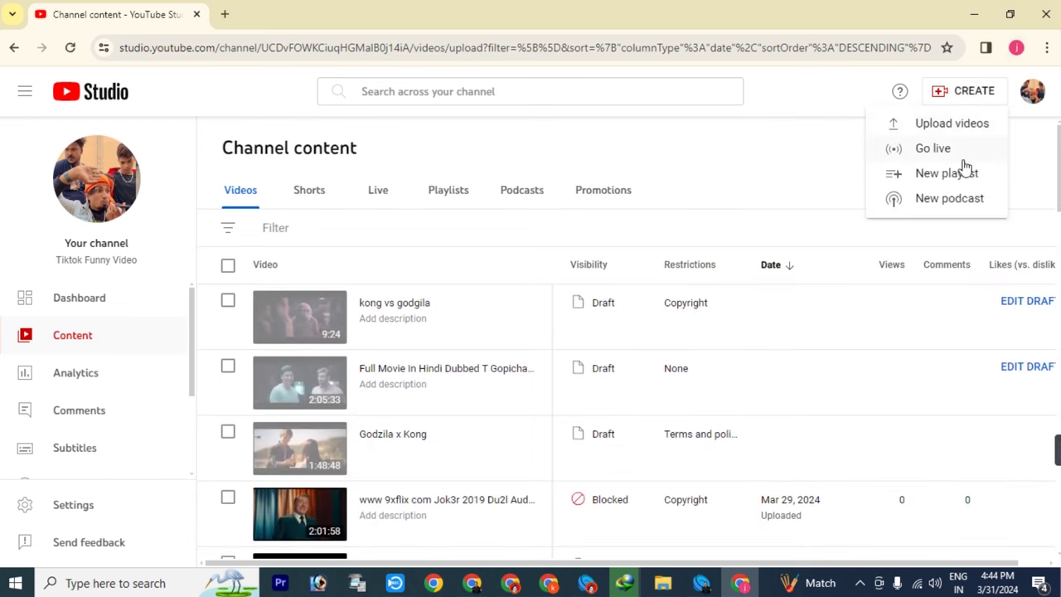
pyautogui.click(940, 126)
pyautogui.click(548, 428)
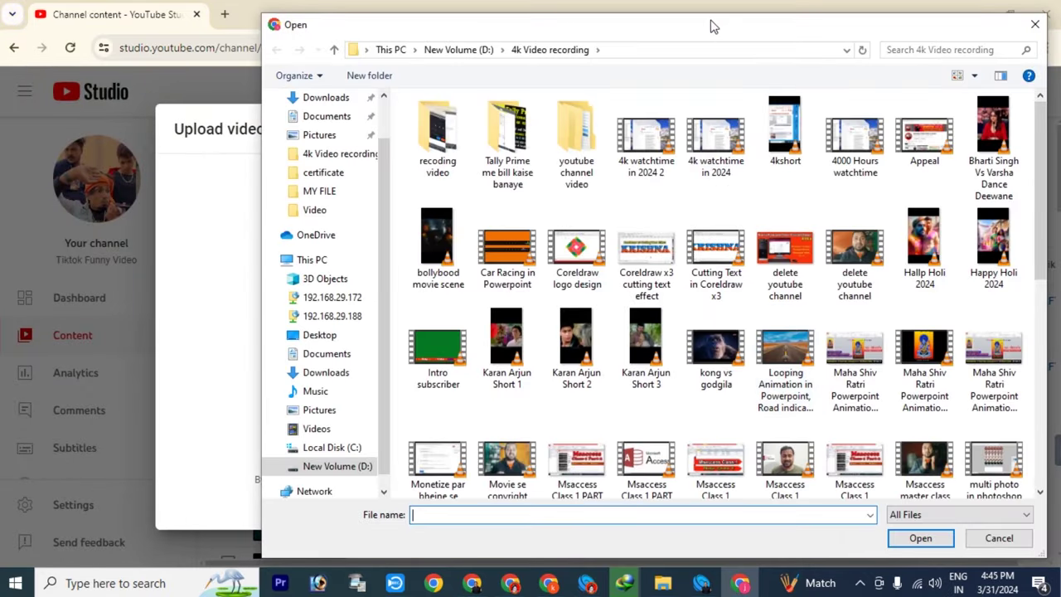
pyautogui.doubleClick(711, 22)
pyautogui.scroll(1, 46, 305)
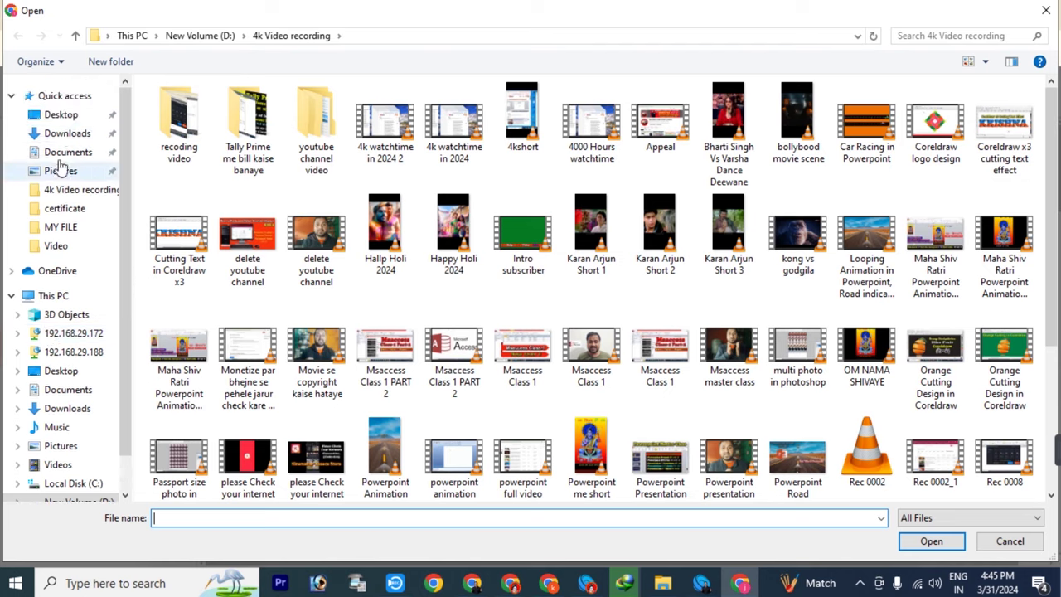
pyautogui.click(60, 133)
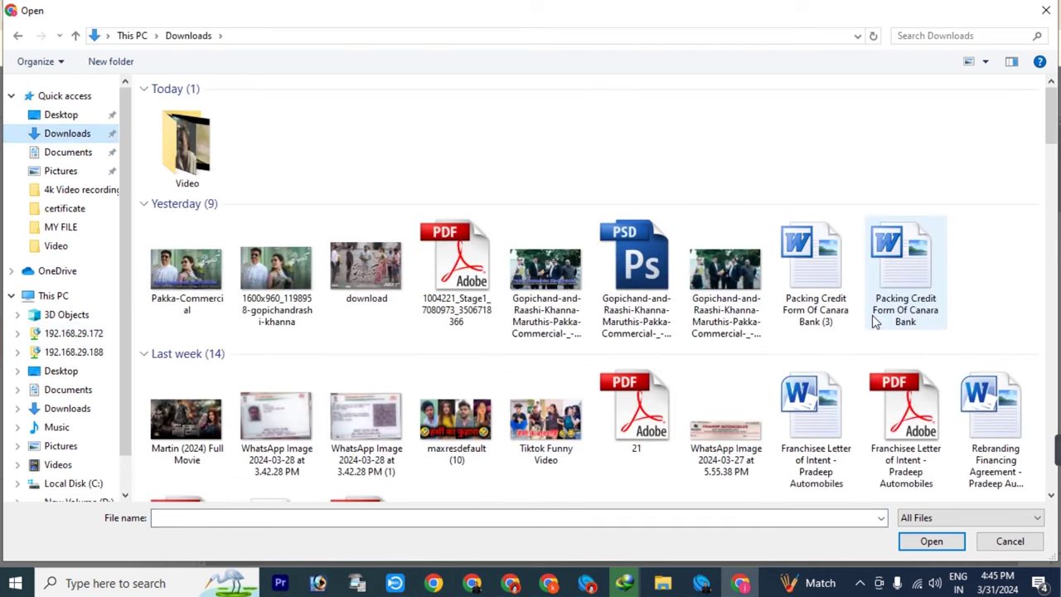
pyautogui.doubleClick(217, 159)
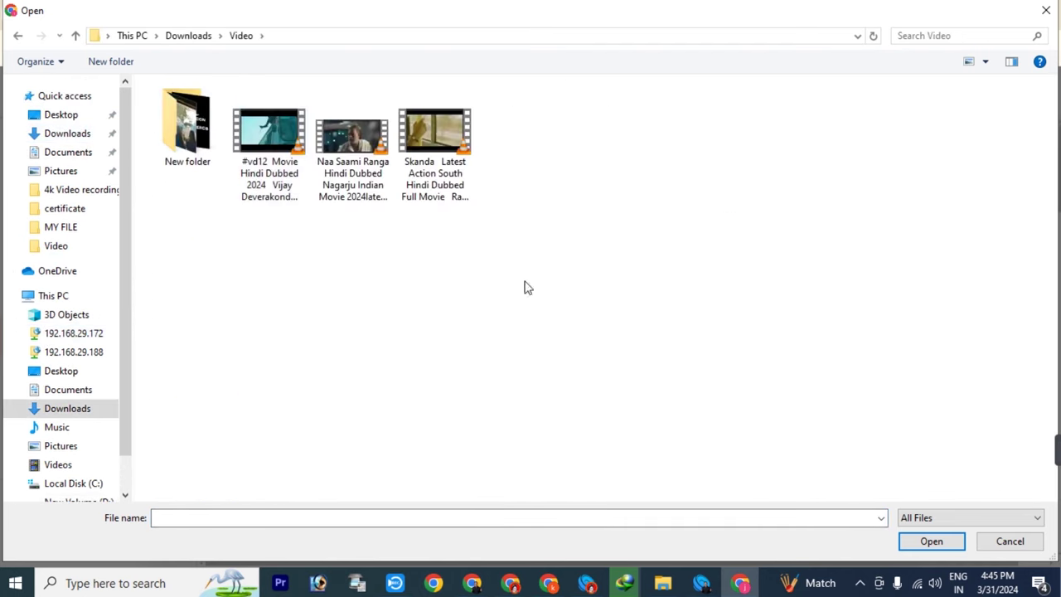
# - Show the folder in Details view with a wider name column, and upload the "Skanda Latest Action South Hindi Dubbed Full Movie" file
pyautogui.click(987, 63)
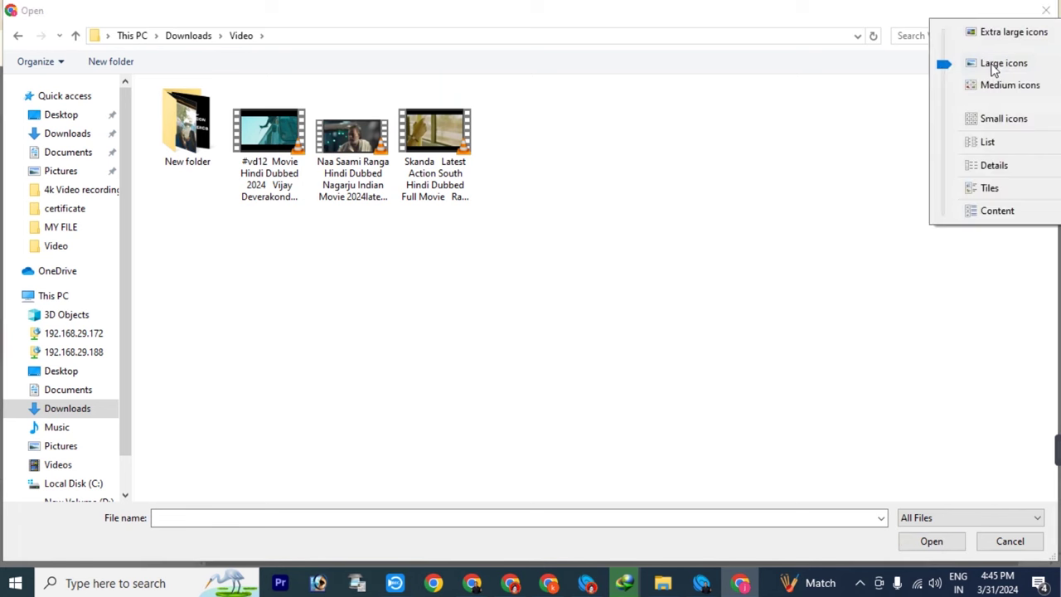
pyautogui.click(994, 167)
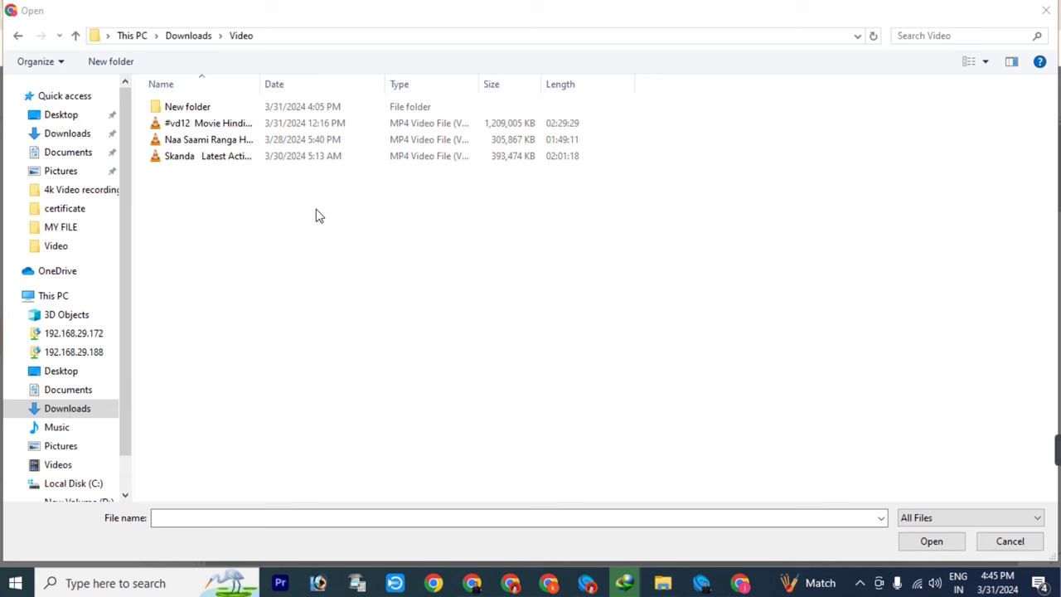
pyautogui.moveTo(260, 85); pyautogui.dragTo(480, 91)
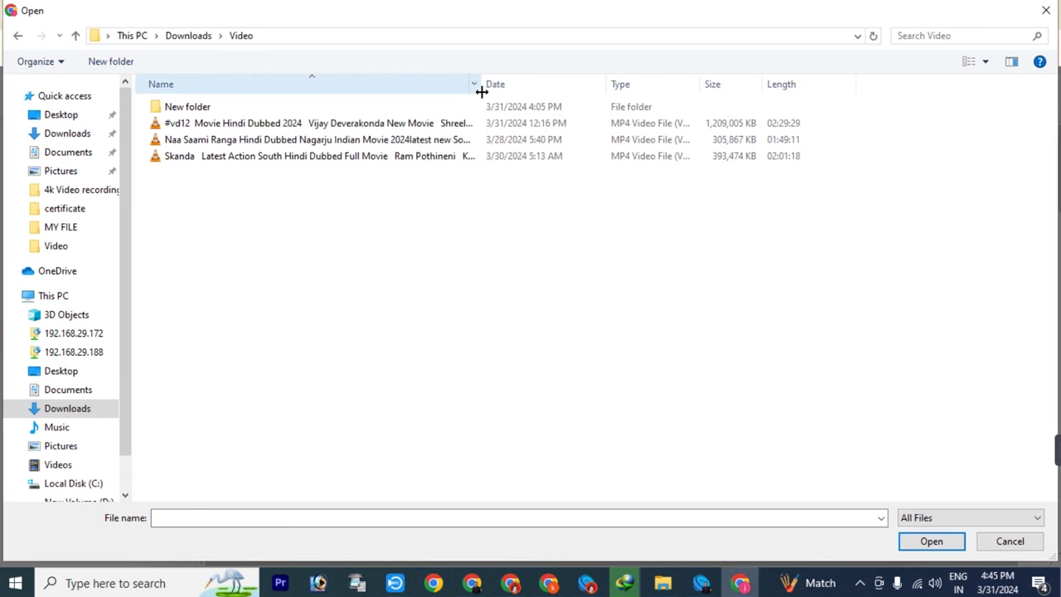
pyautogui.click(197, 156)
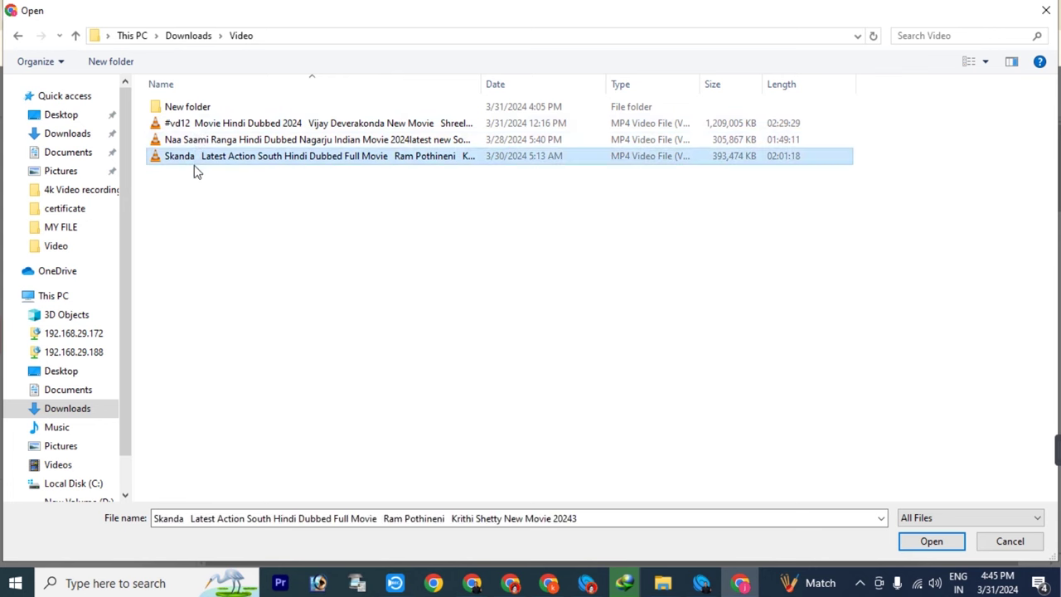
pyautogui.click(945, 542)
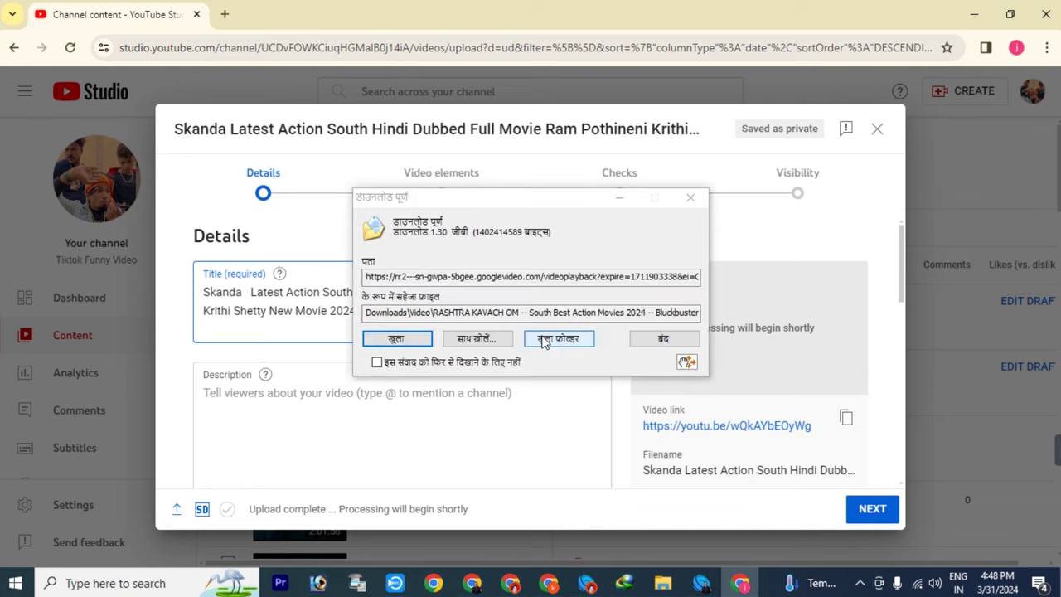
# - Dismiss the download-complete notice, publish the uploaded Skanda movie with Unlisted visibility, and close the confirmation
pyautogui.click(663, 340)
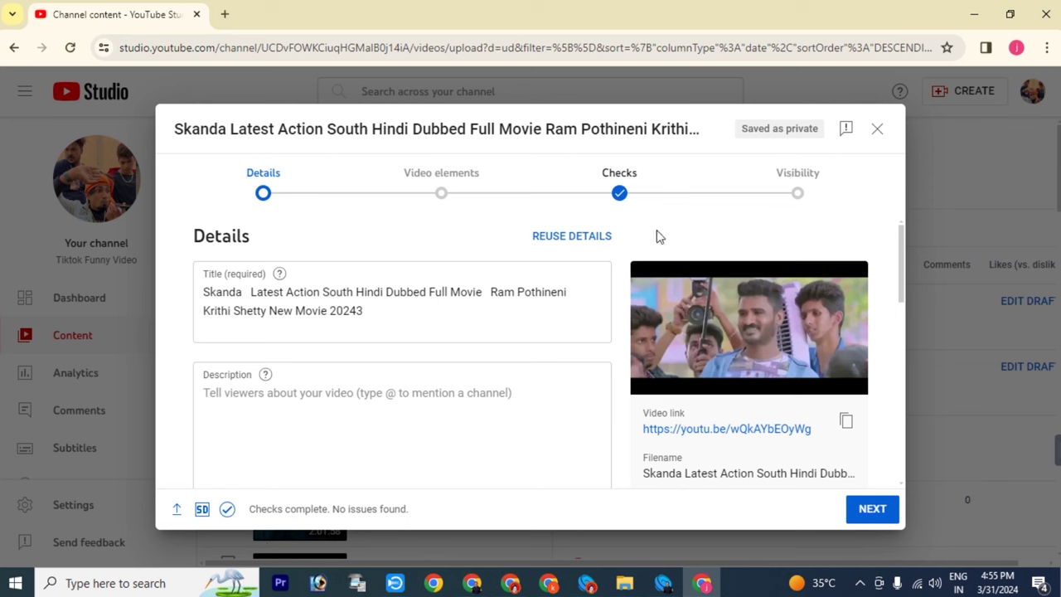
pyautogui.click(877, 510)
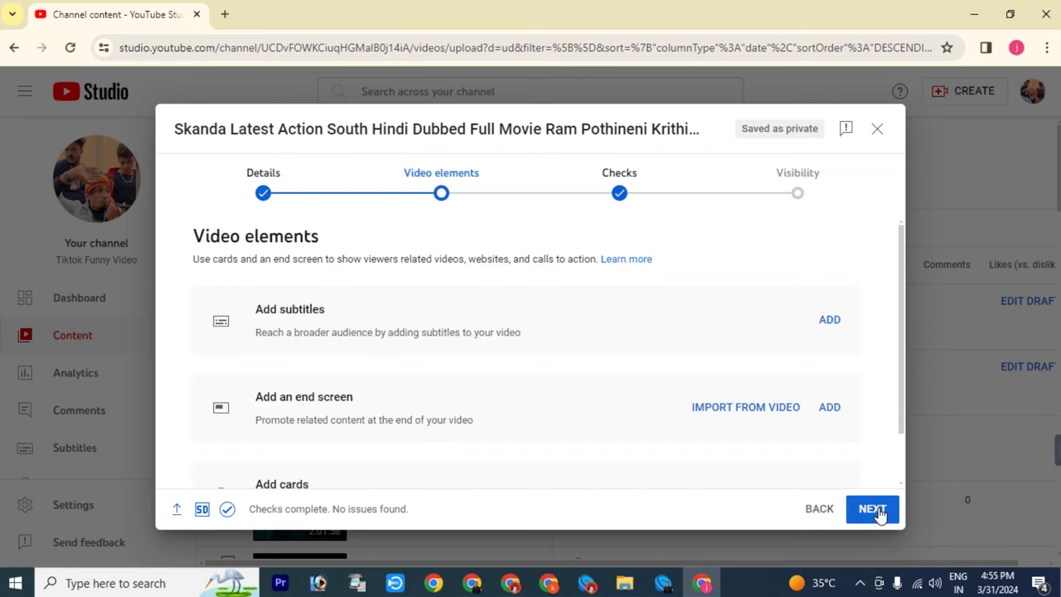
pyautogui.click(877, 510)
pyautogui.click(877, 511)
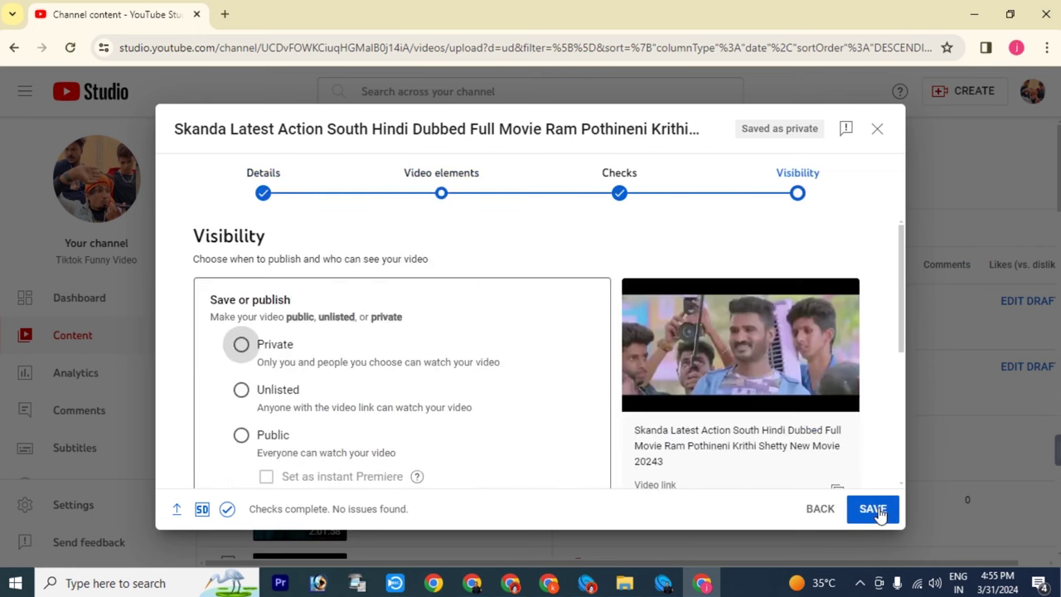
pyautogui.click(282, 393)
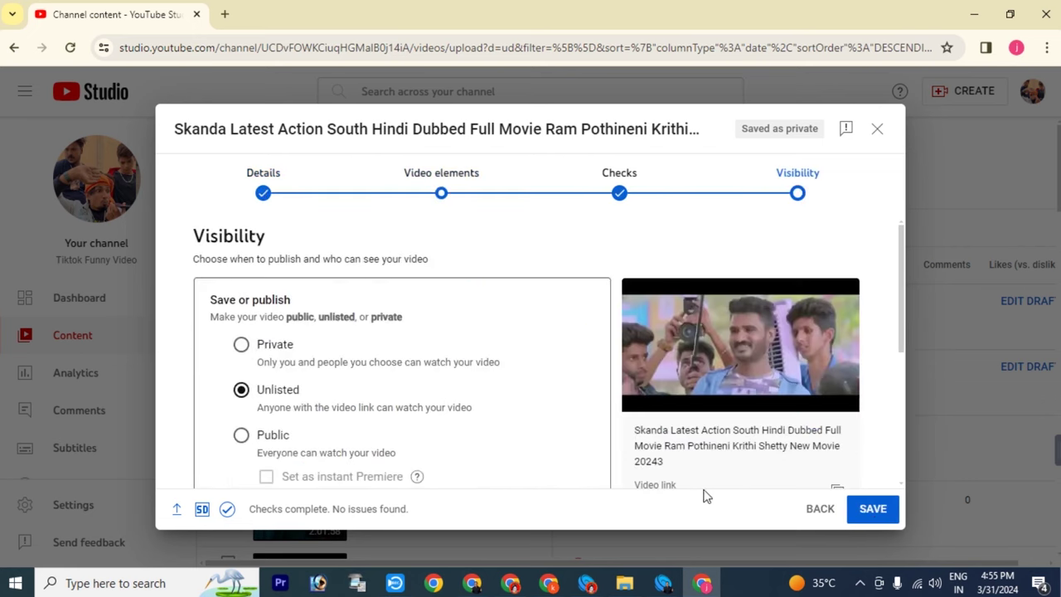
pyautogui.click(872, 514)
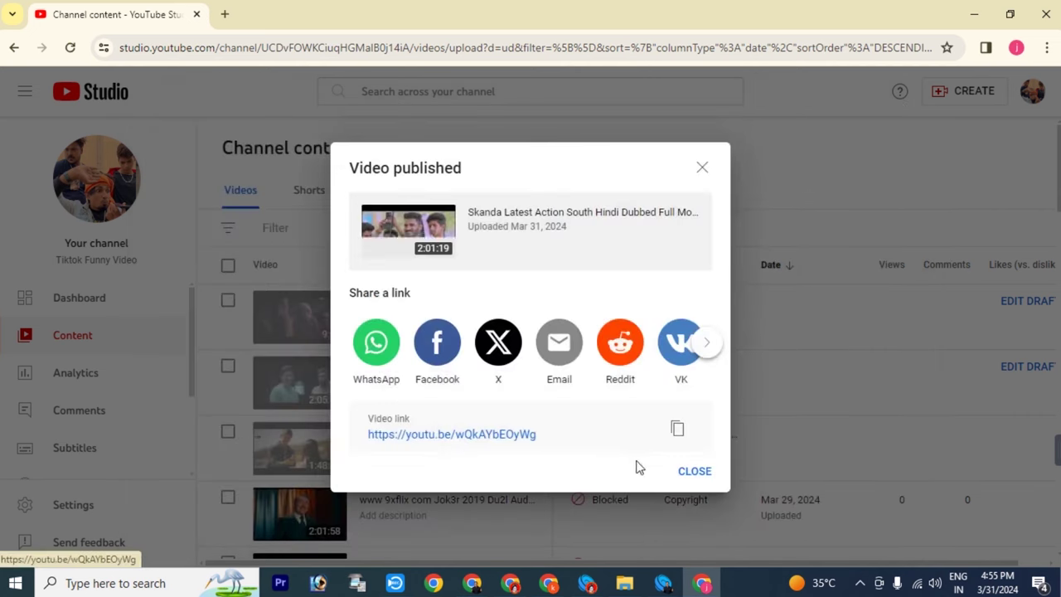
pyautogui.click(695, 472)
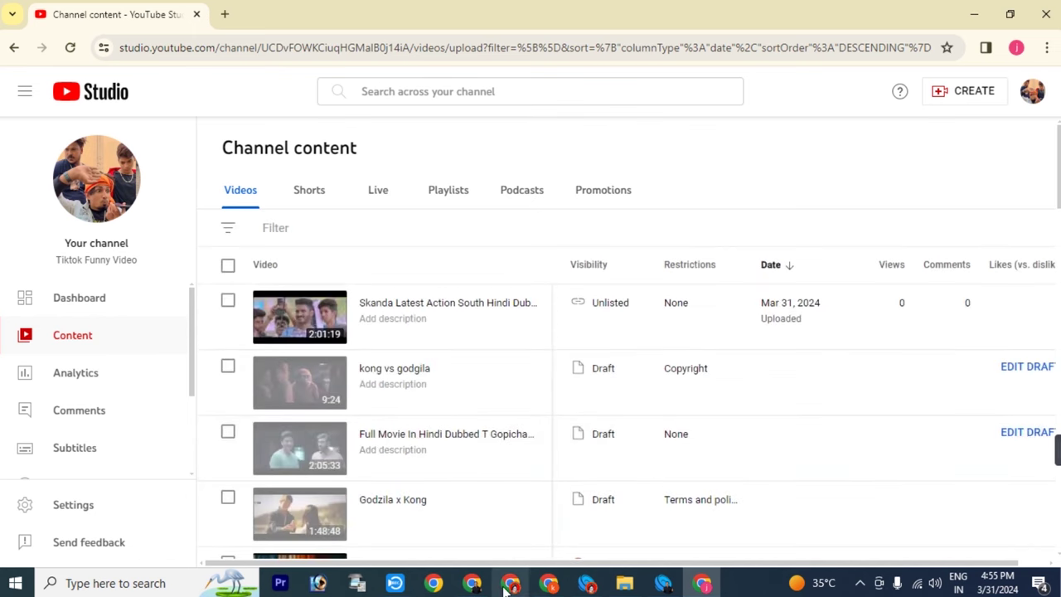
# - Switch to the YouTube Studio window of the other channel and examine the revenue analytics of the "Martin (2024) Full Movie" video
pyautogui.click(550, 586)
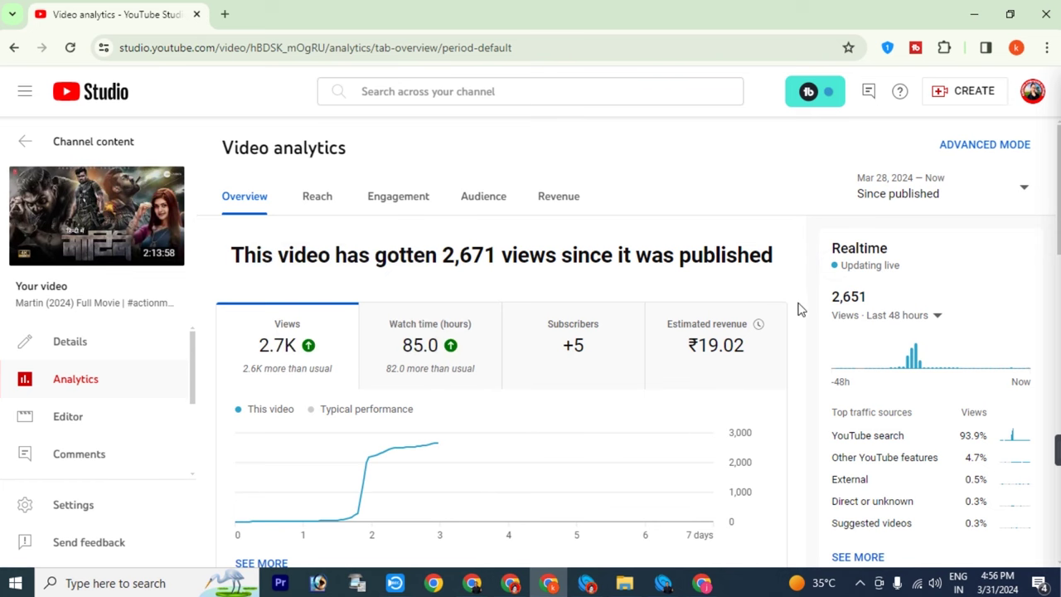
pyautogui.click(551, 200)
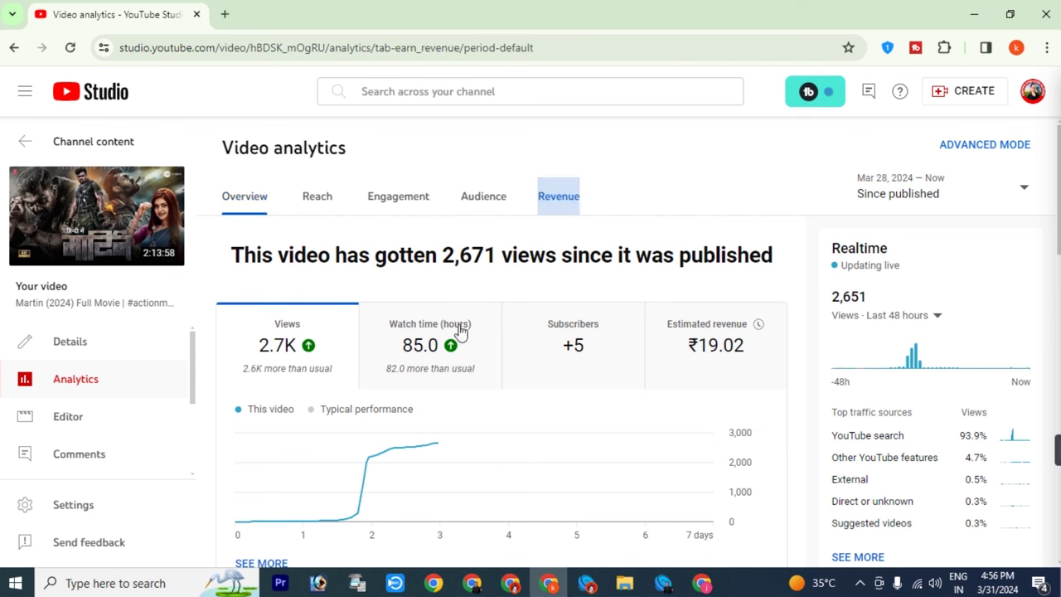
pyautogui.scroll(-3, 699, 467)
pyautogui.scroll(-2, 706, 464)
pyautogui.scroll(3, 705, 464)
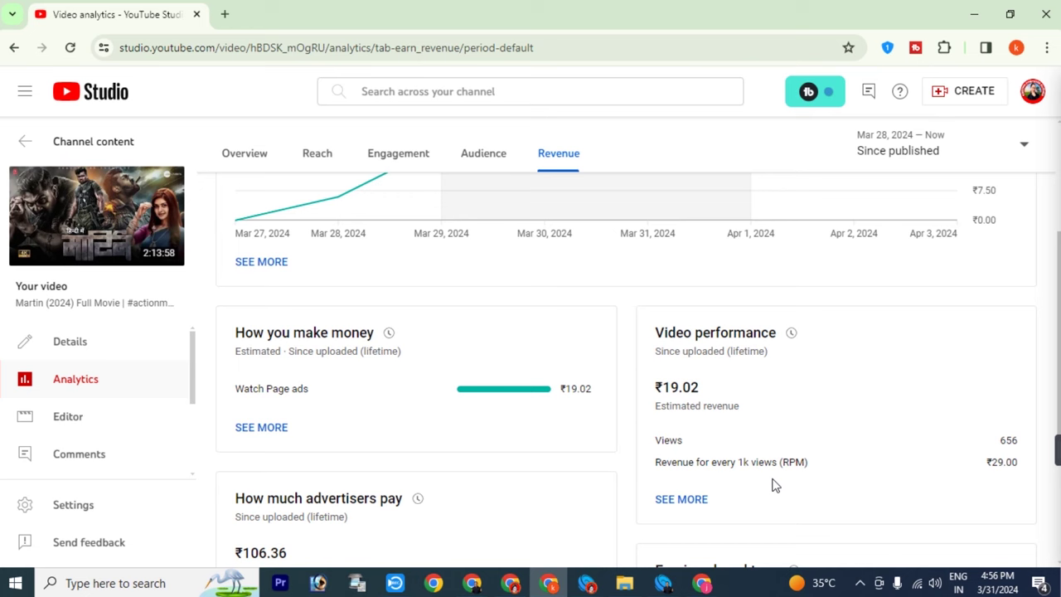
pyautogui.scroll(3, 773, 485)
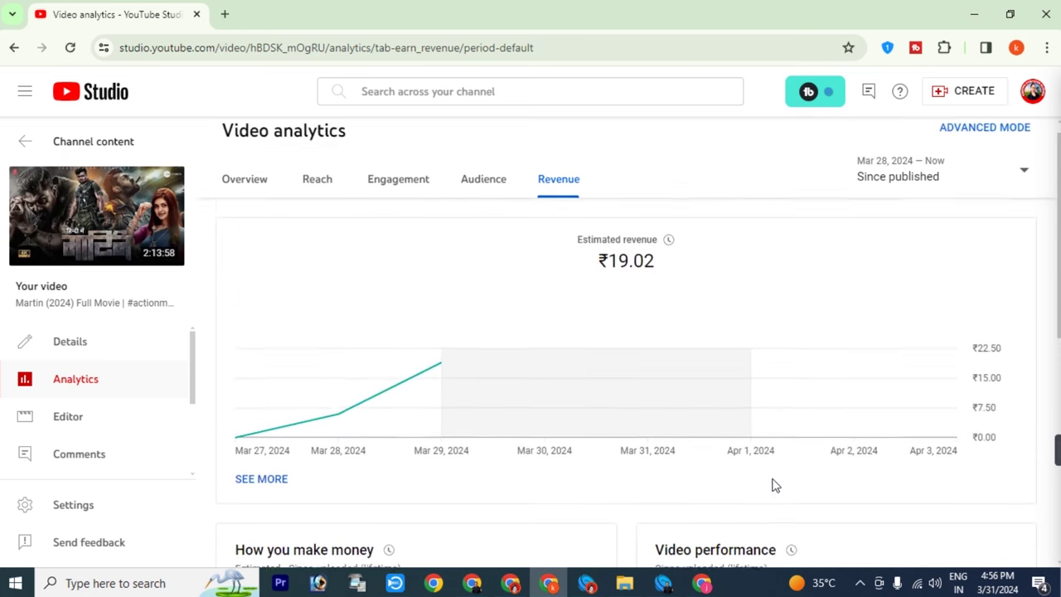
pyautogui.scroll(-3, 774, 485)
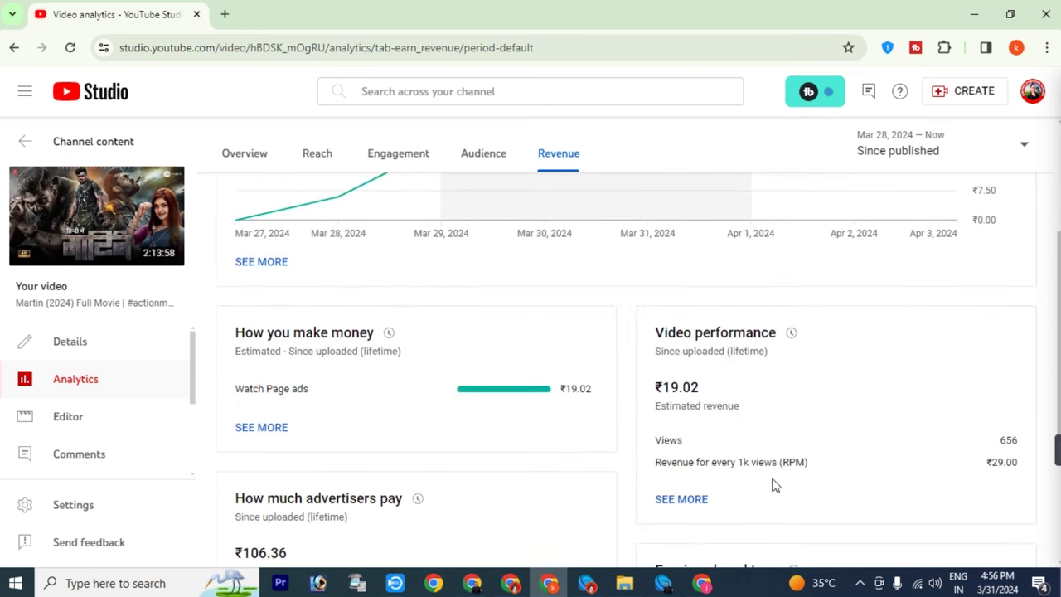
pyautogui.scroll(3, 774, 485)
# - Return to the channel-level analytics and examine the realtime views report and the overview for the last 28 days
pyautogui.click(15, 47)
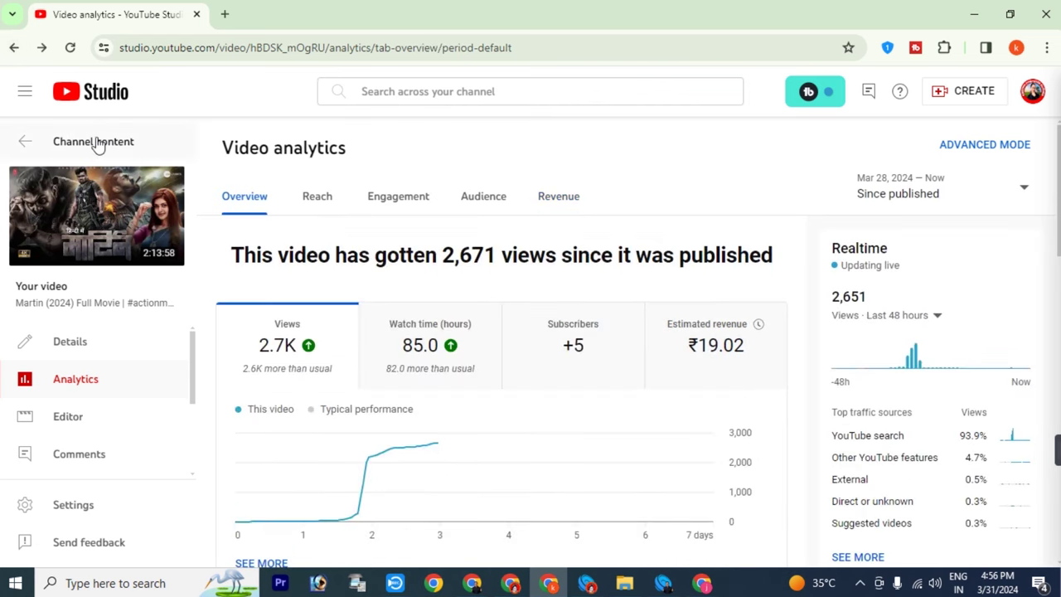
pyautogui.click(15, 47)
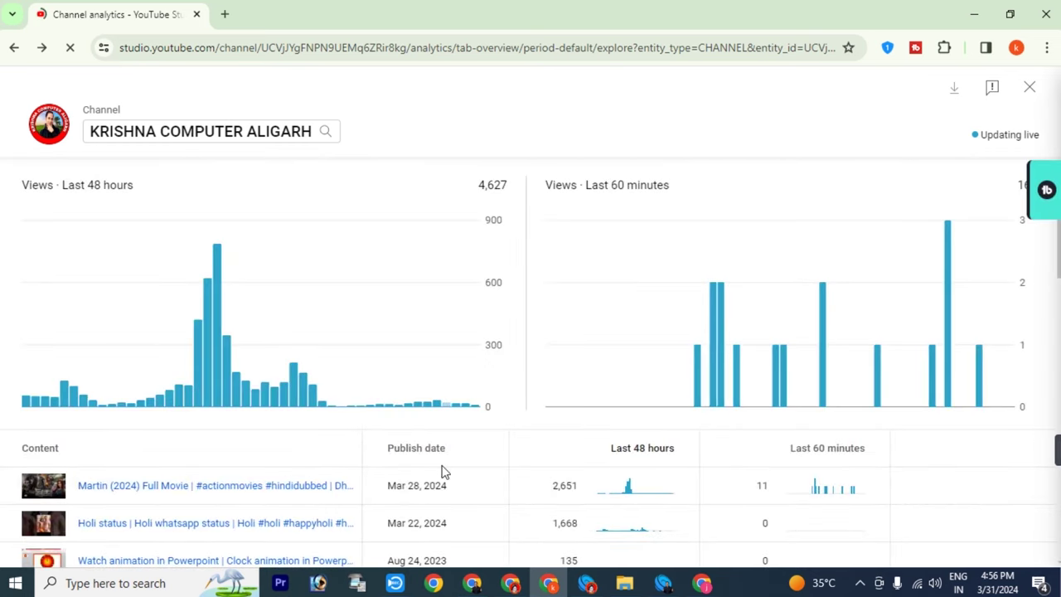
pyautogui.scroll(-2, 183, 309)
pyautogui.click(1030, 87)
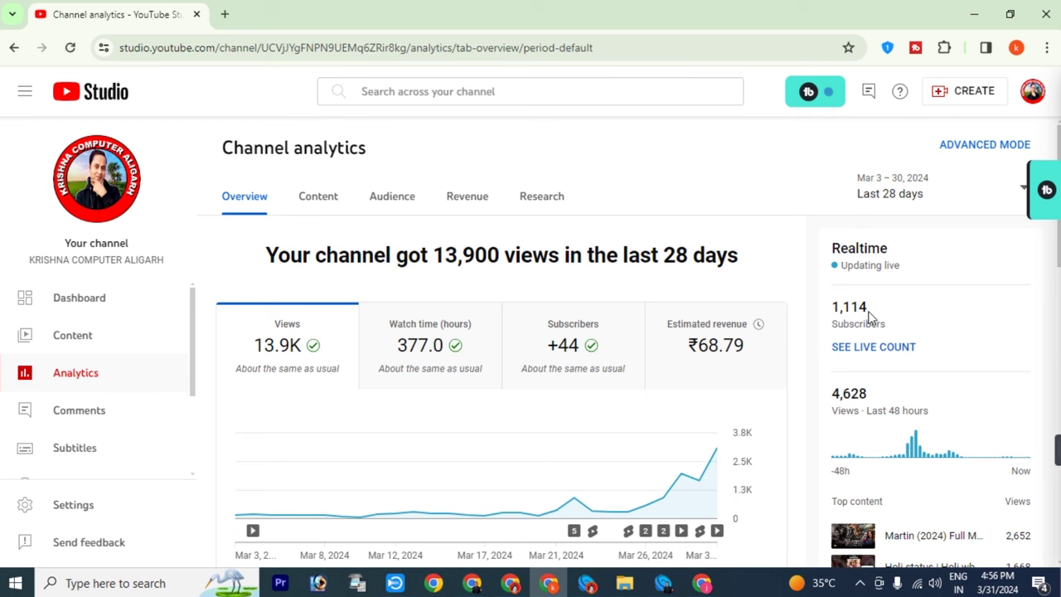
pyautogui.scroll(-2, 817, 444)
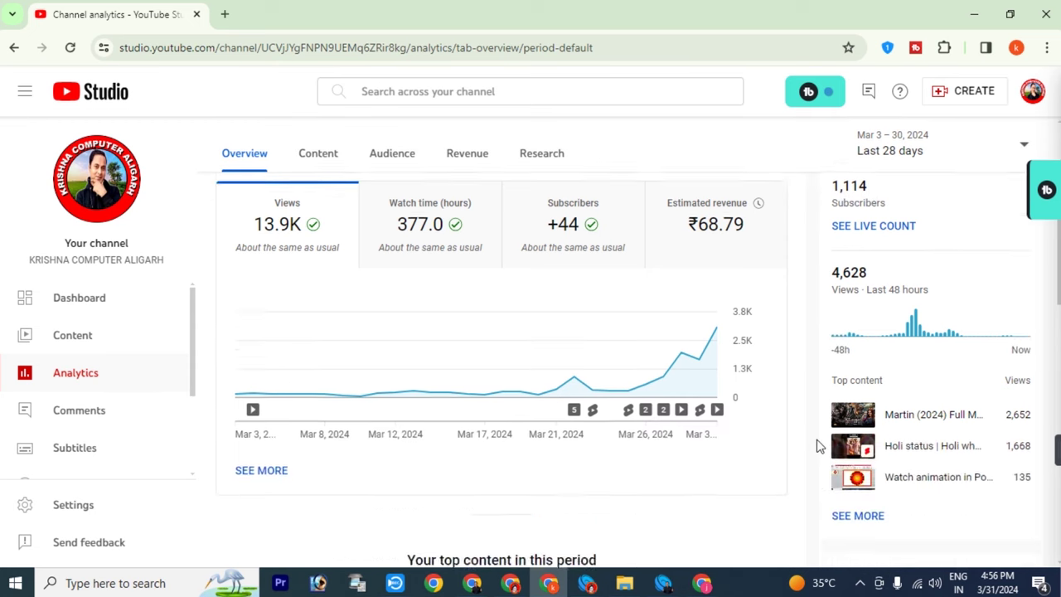
pyautogui.scroll(2, 817, 444)
# - Open the content list of the KRISHNA COMPUTER ALIGARH channel, start a new video upload and browse to the Video folder inside Downloads
pyautogui.click(68, 342)
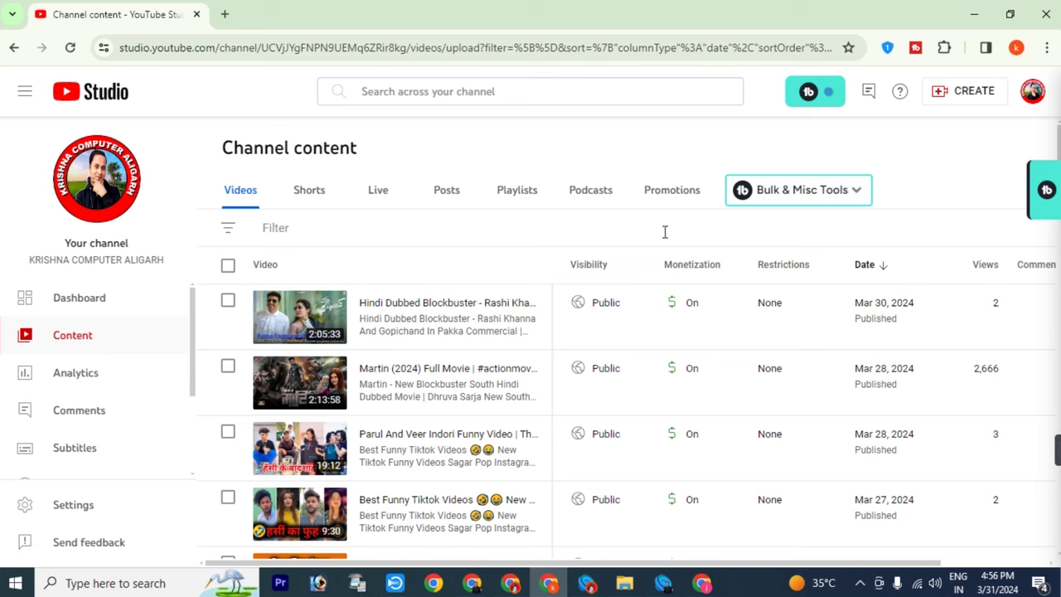
pyautogui.click(970, 99)
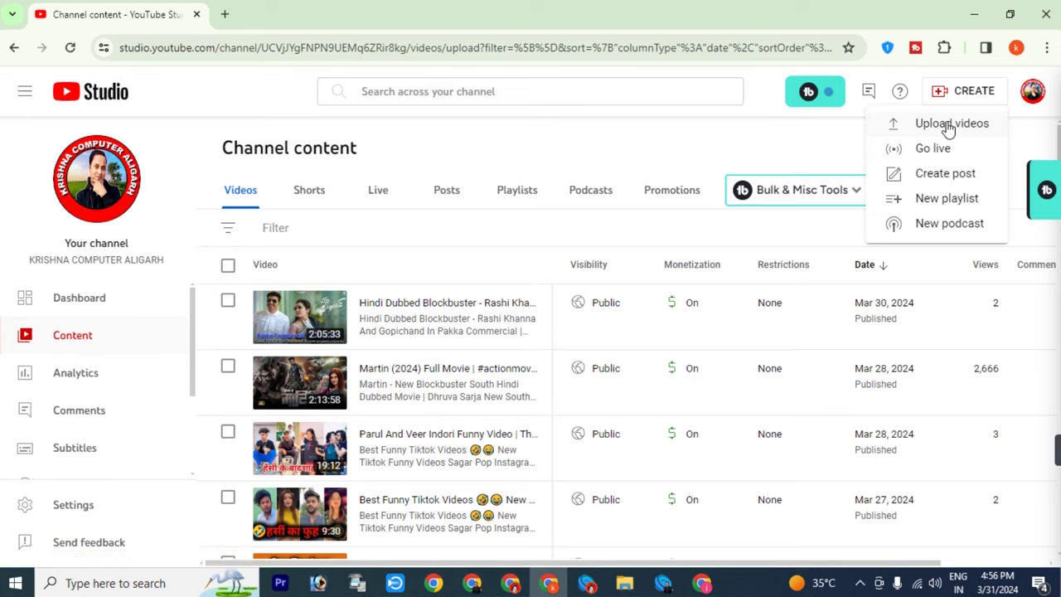
pyautogui.click(965, 131)
pyautogui.click(561, 410)
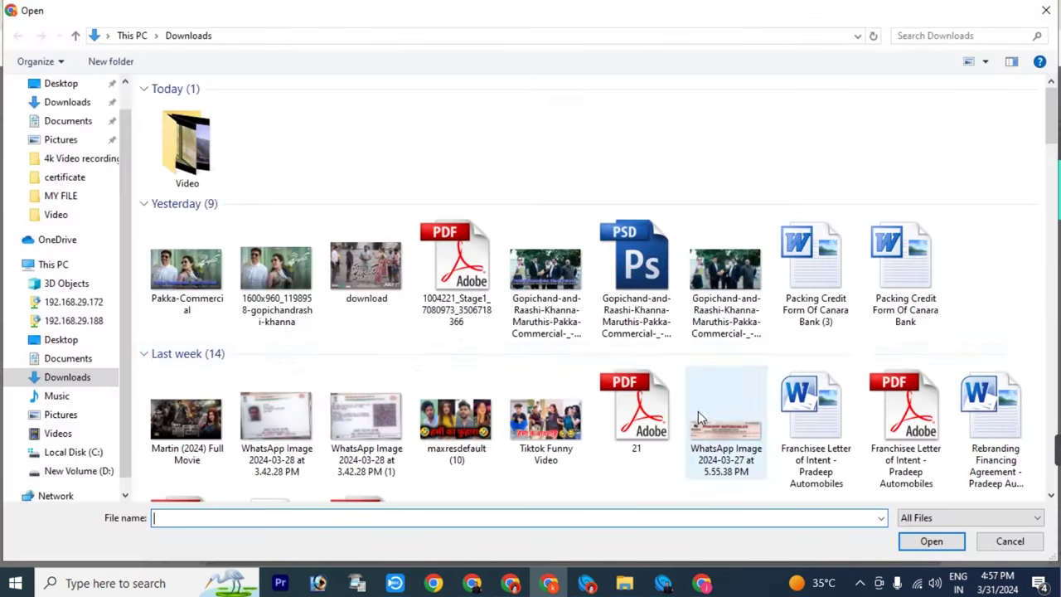
pyautogui.doubleClick(186, 145)
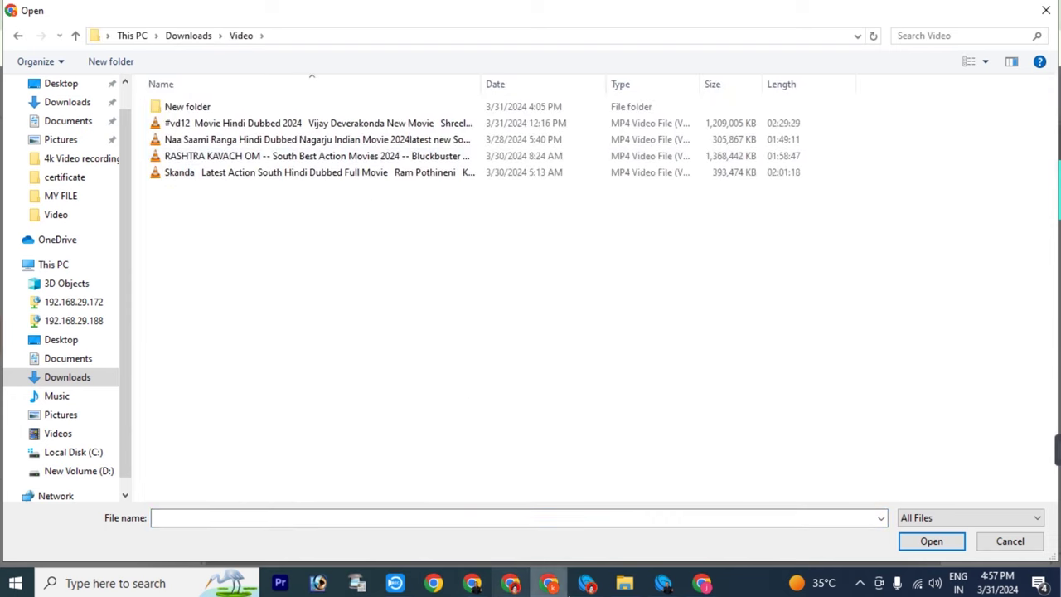
# - Check the Skanda video in the Tiktok Funny Video channel window, and upload the same Skanda file to the KRISHNA COMPUTER ALIGARH channel
pyautogui.click(702, 583)
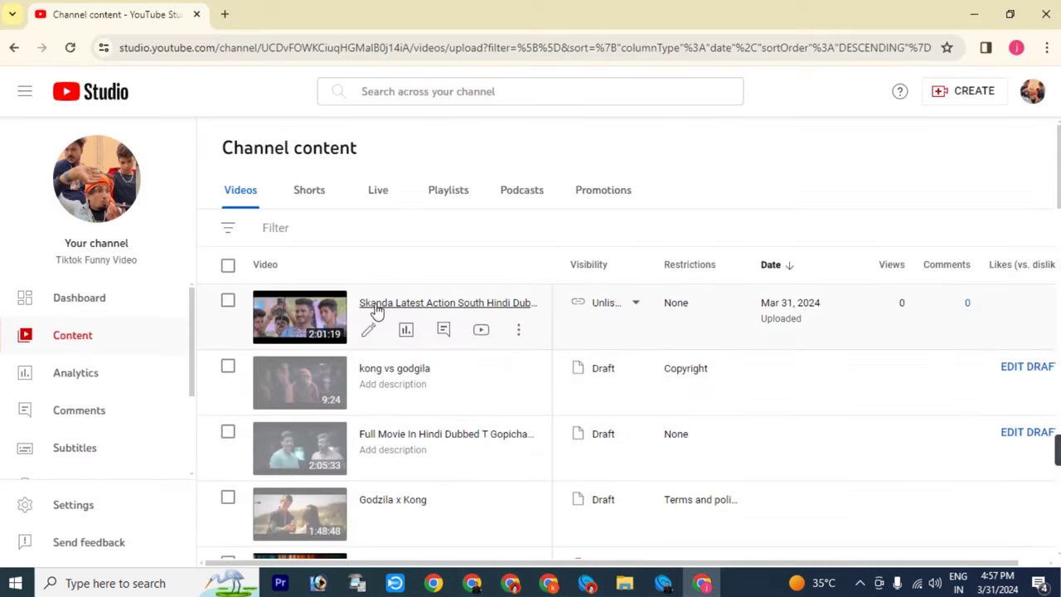
pyautogui.click(974, 14)
pyautogui.click(176, 174)
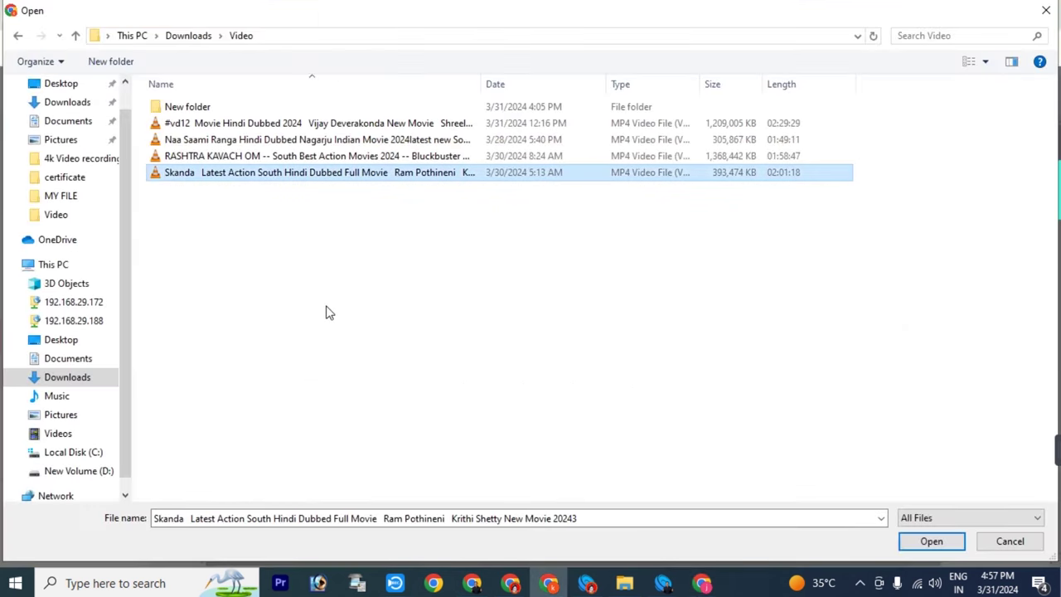
pyautogui.click(916, 543)
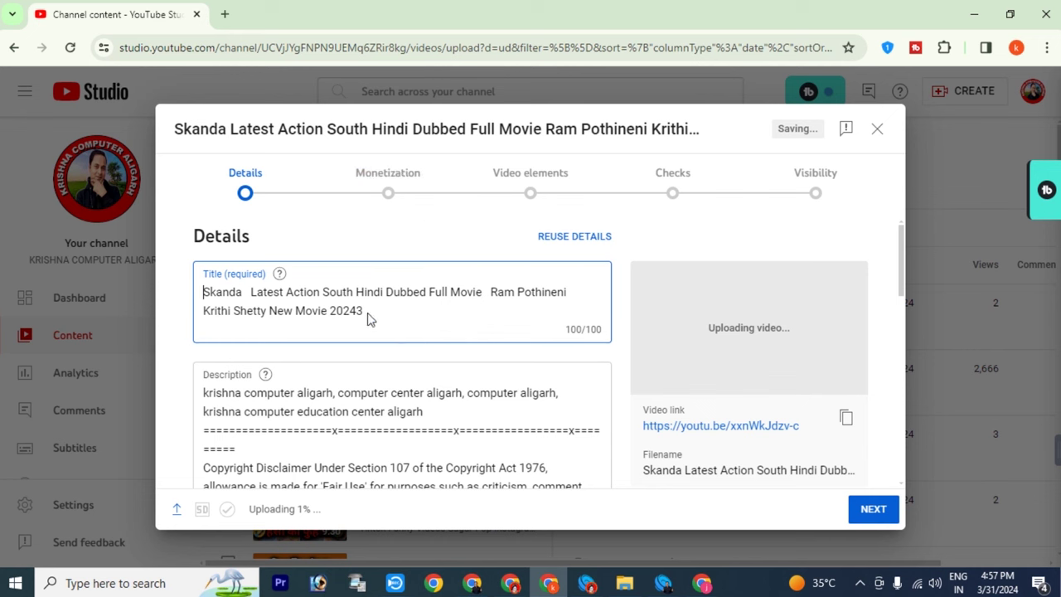
pyautogui.scroll(-6, 369, 310)
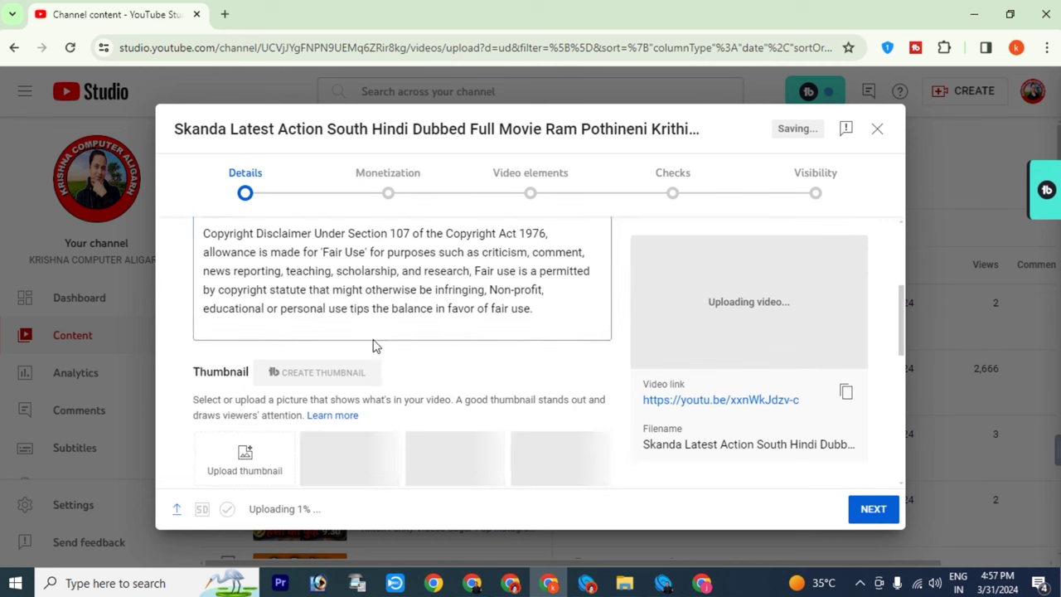
pyautogui.scroll(6, 539, 448)
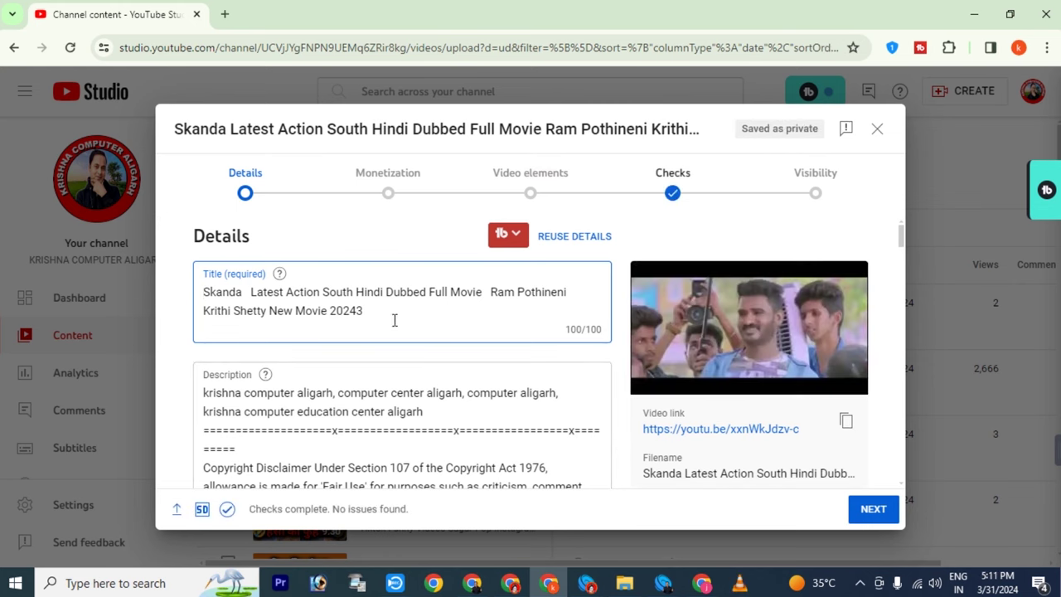
# - Select the upload's entire title text, and switch to the browser window with YouTube to return to its Skanda search results
pyautogui.moveTo(395, 320); pyautogui.dragTo(185, 307)
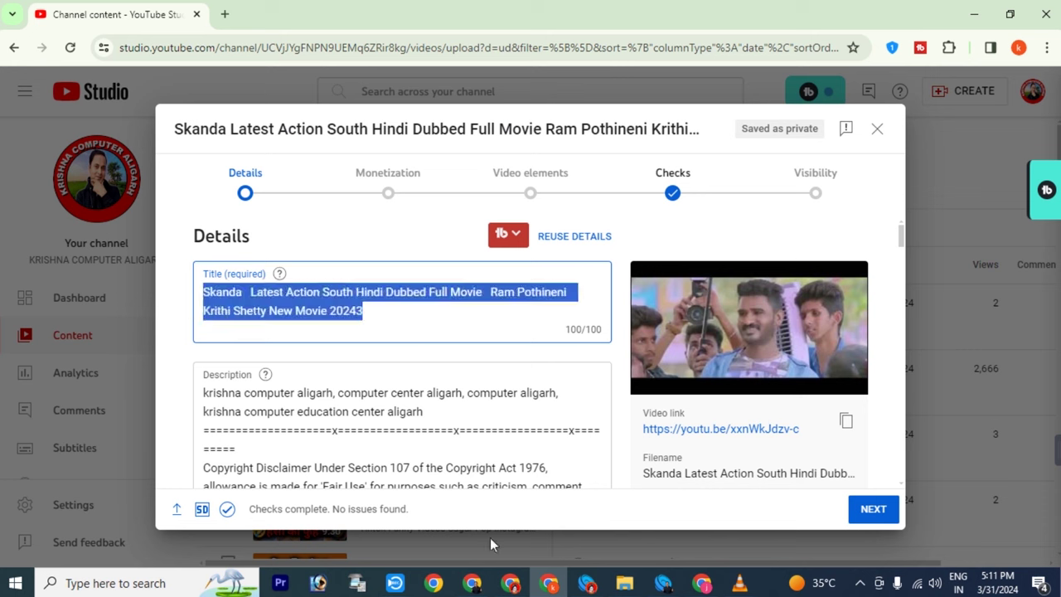
pyautogui.click(481, 587)
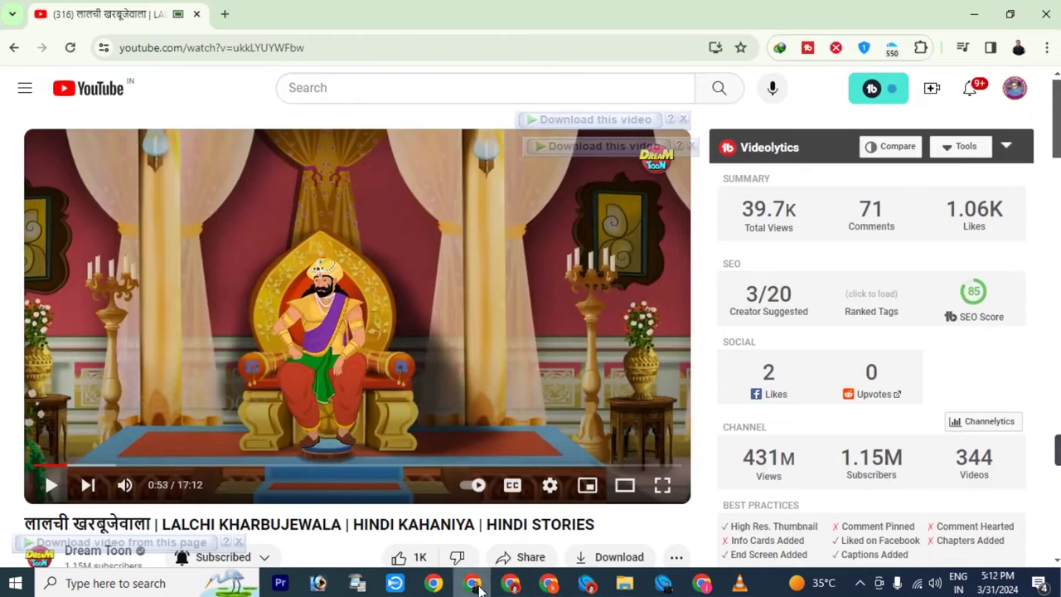
pyautogui.click(511, 583)
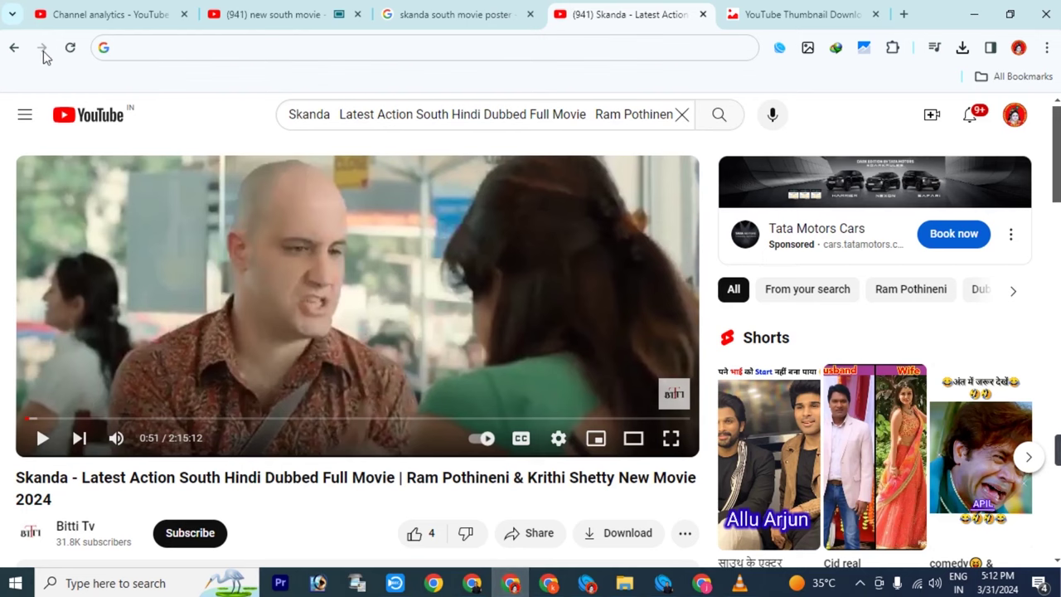
pyautogui.click(14, 48)
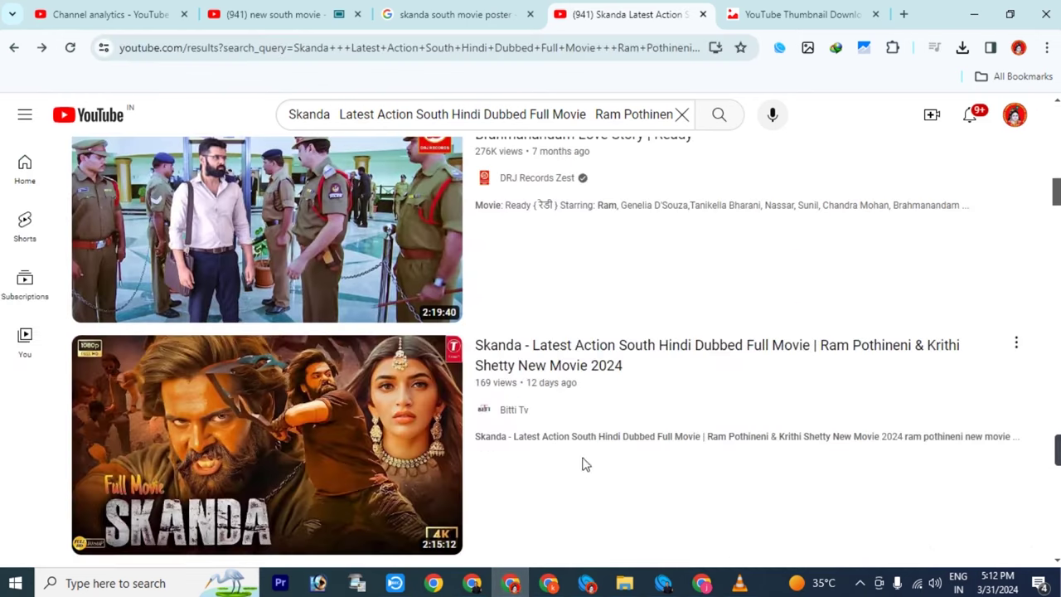
# - Look through the YouTube search results for the source Skanda movie and open its video page
pyautogui.scroll(5, 616, 403)
pyautogui.scroll(8, 616, 403)
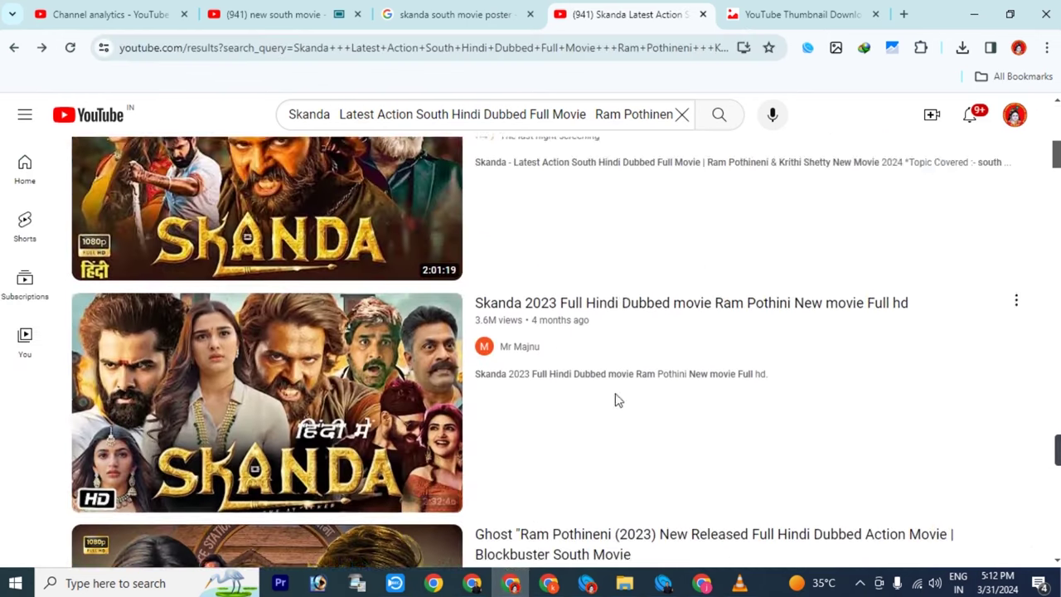
pyautogui.scroll(1, 601, 370)
pyautogui.scroll(-3, 601, 371)
pyautogui.scroll(-2, 601, 371)
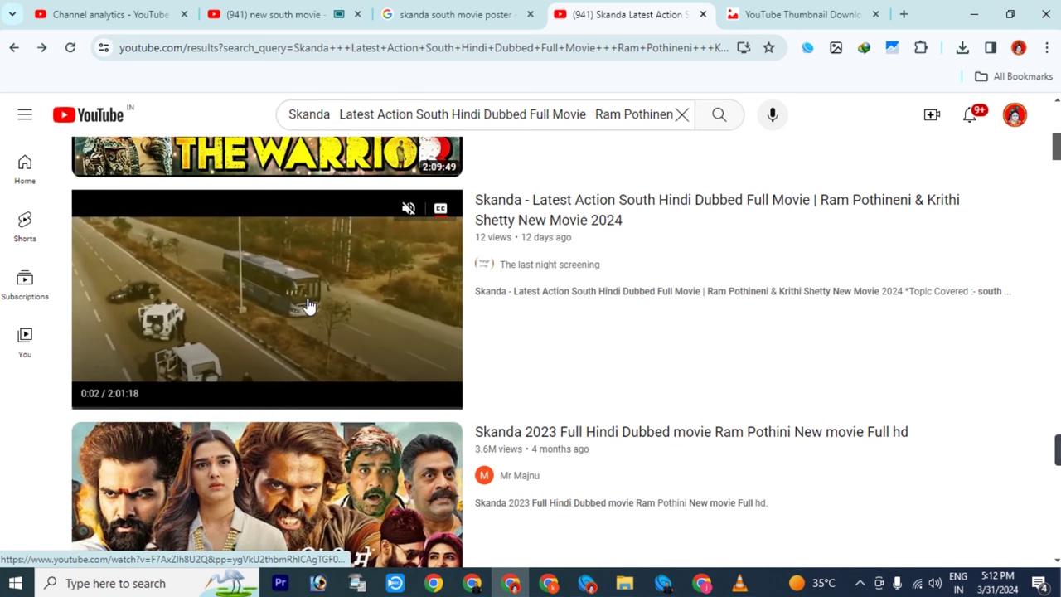
pyautogui.scroll(5, 687, 358)
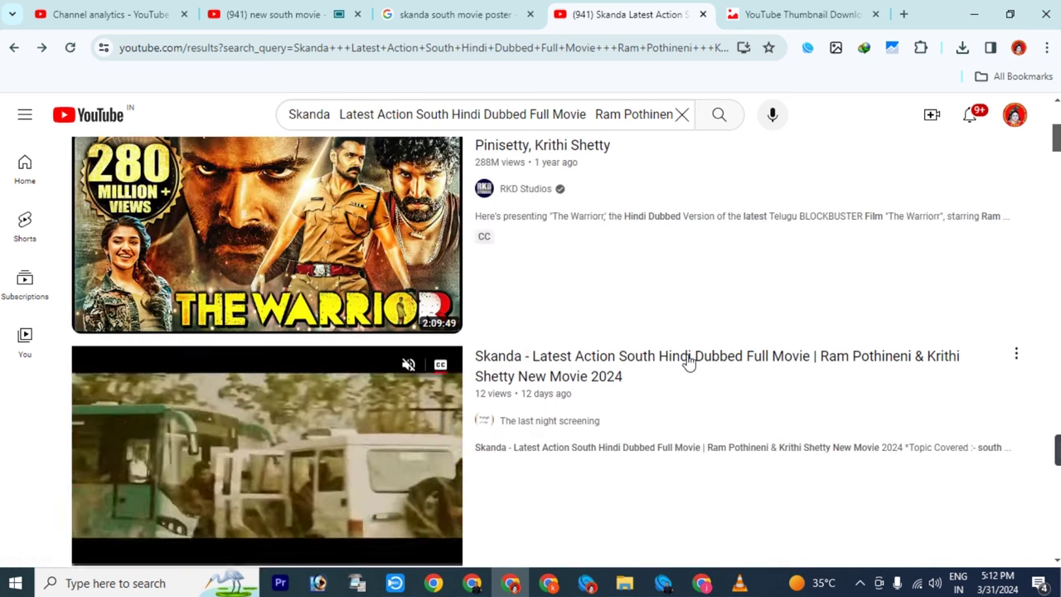
pyautogui.scroll(-1, 687, 356)
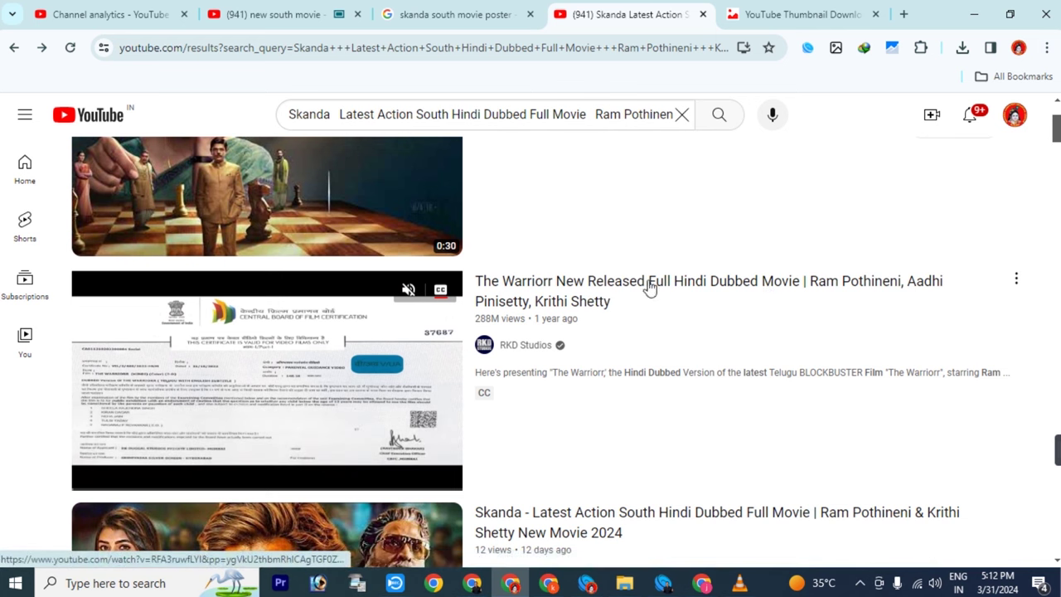
pyautogui.scroll(-3, 721, 332)
pyautogui.scroll(2, 718, 346)
pyautogui.moveTo(545, 209)
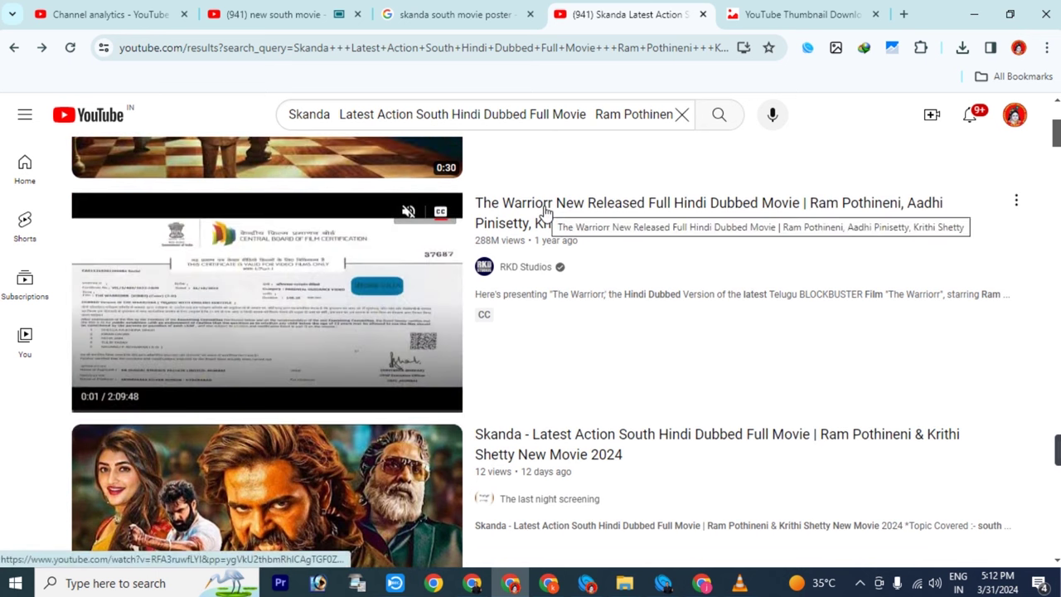
pyautogui.click(545, 209)
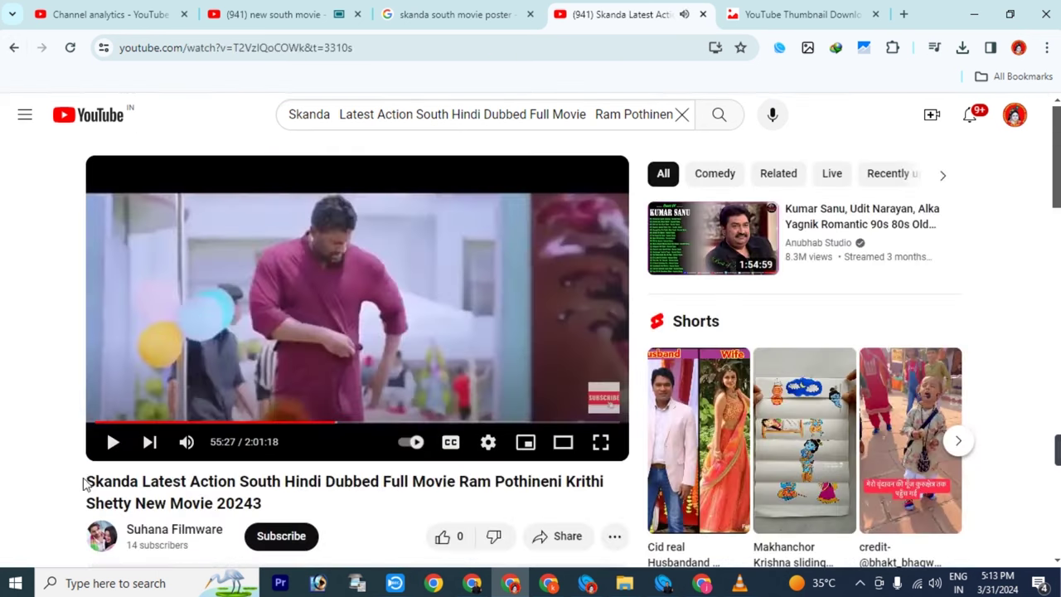
# - Copy the title "Skanda Latest Action South Hindi Dubbed Full Movie Ram Pothineni Krithi Shetty New Movie 20243" from the video page and paste it as the upload's title
pyautogui.moveTo(86, 481); pyautogui.dragTo(289, 508)
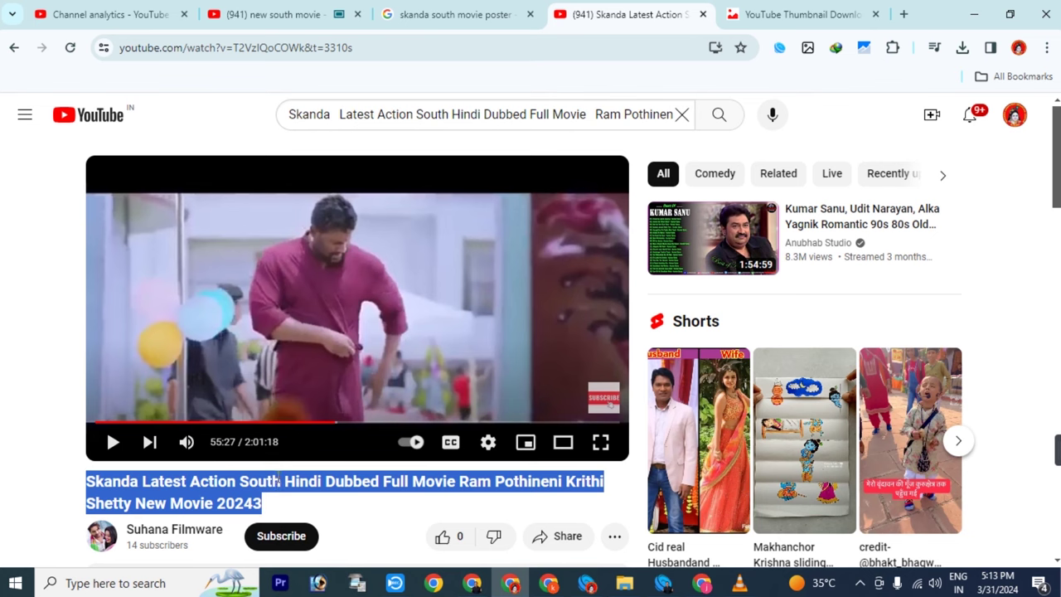
pyautogui.rightClick(280, 483)
pyautogui.click(327, 281)
pyautogui.click(979, 17)
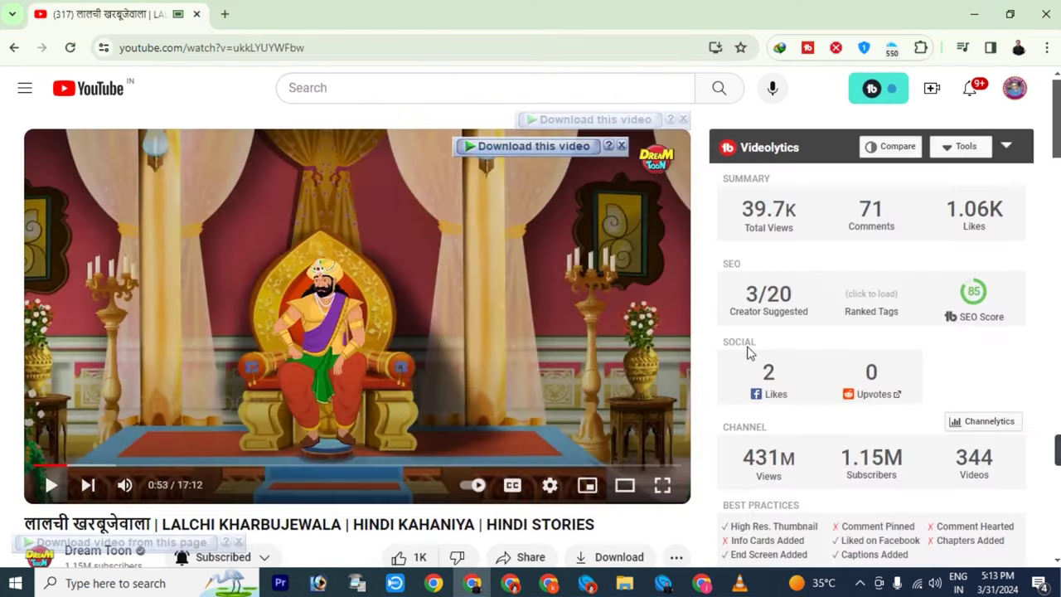
pyautogui.click(547, 583)
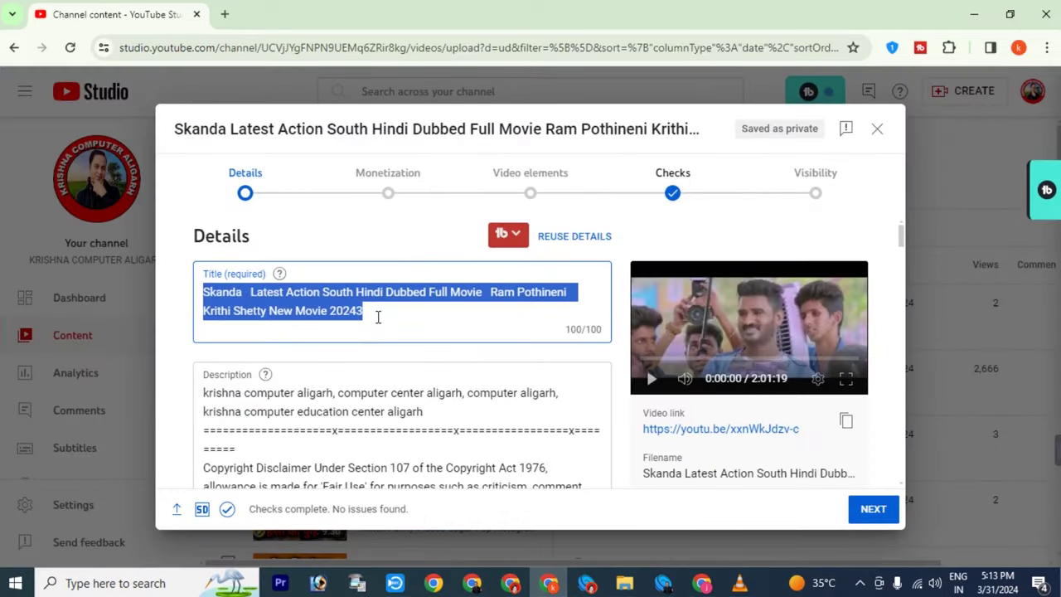
pyautogui.hotkey('ctrl', 'v')
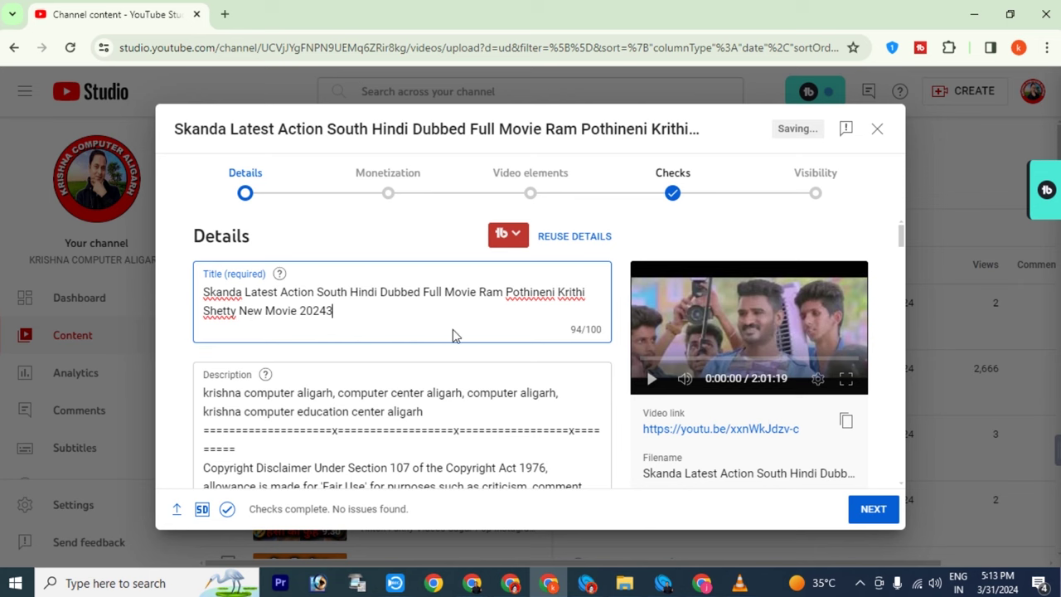
pyautogui.scroll(-4, 480, 333)
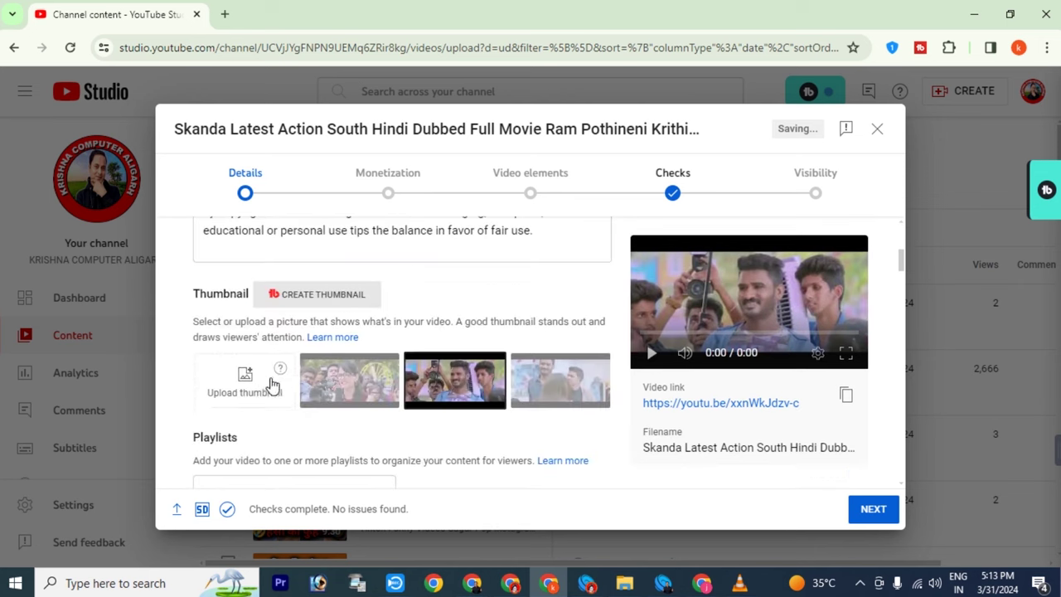